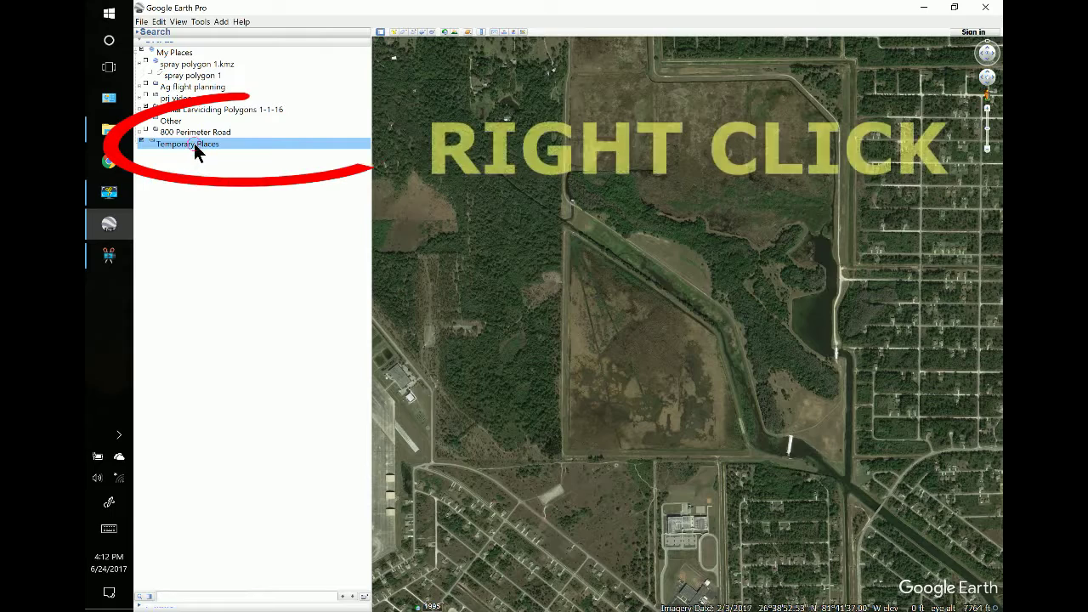
Step: Start a new polygon in Temporary Places
right_click(197, 144)
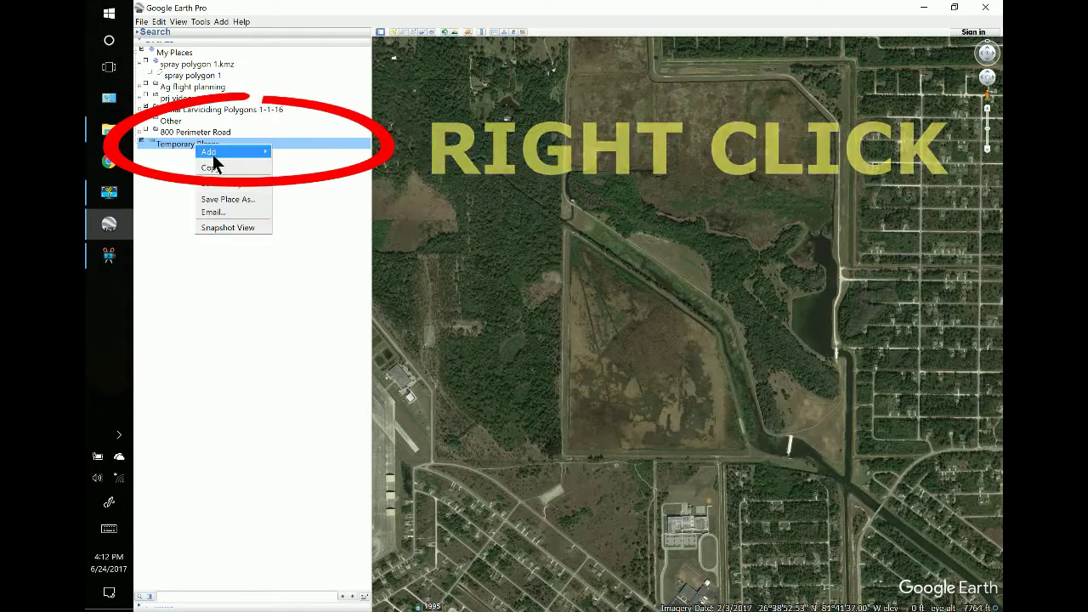
mouse_move(246, 151)
click(294, 197)
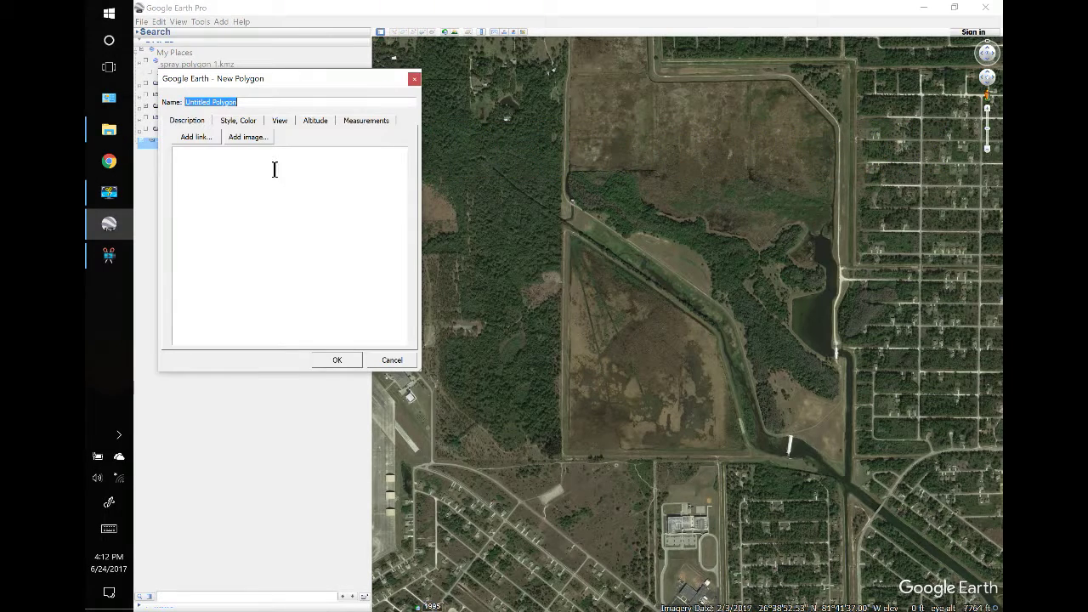
Step: Name the polygon 'test poly 1' using the on-screen keyboard, then close the keyboard
click(108, 528)
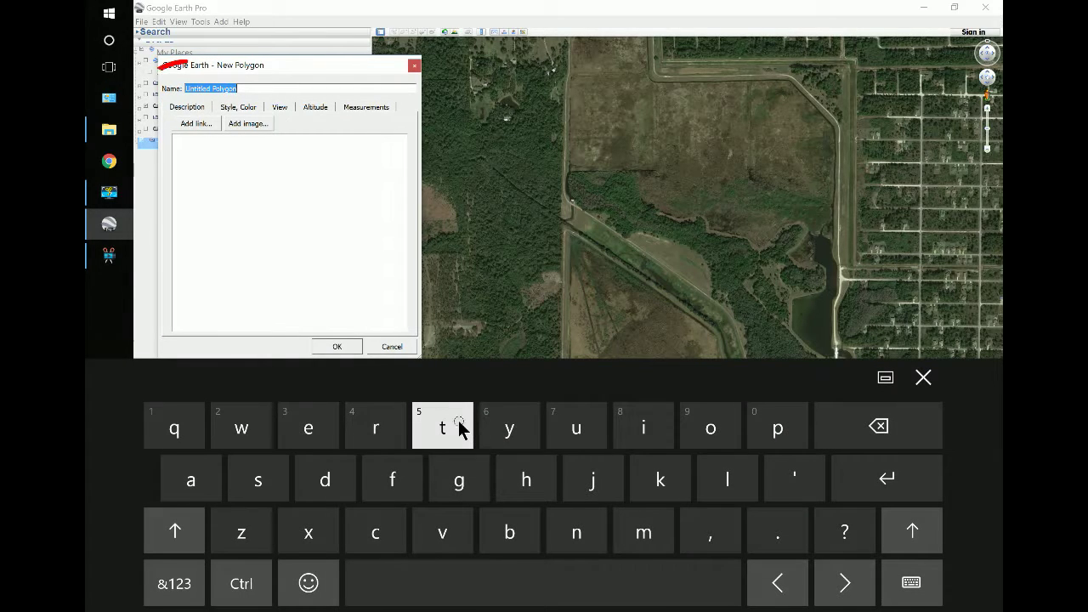
click(459, 430)
click(308, 429)
click(269, 485)
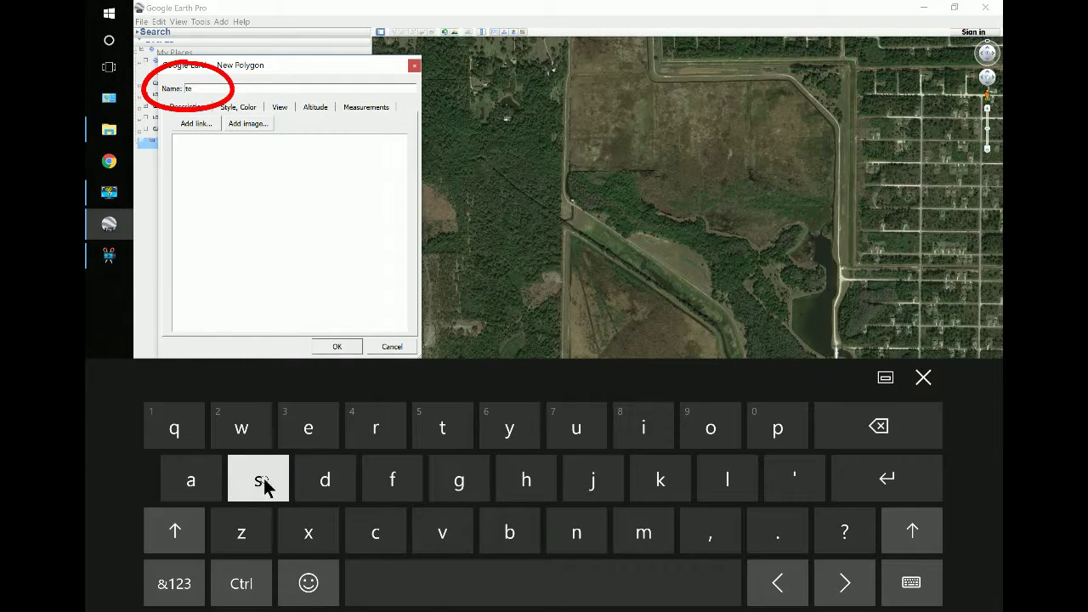
click(431, 448)
click(481, 583)
click(771, 426)
click(711, 429)
click(708, 480)
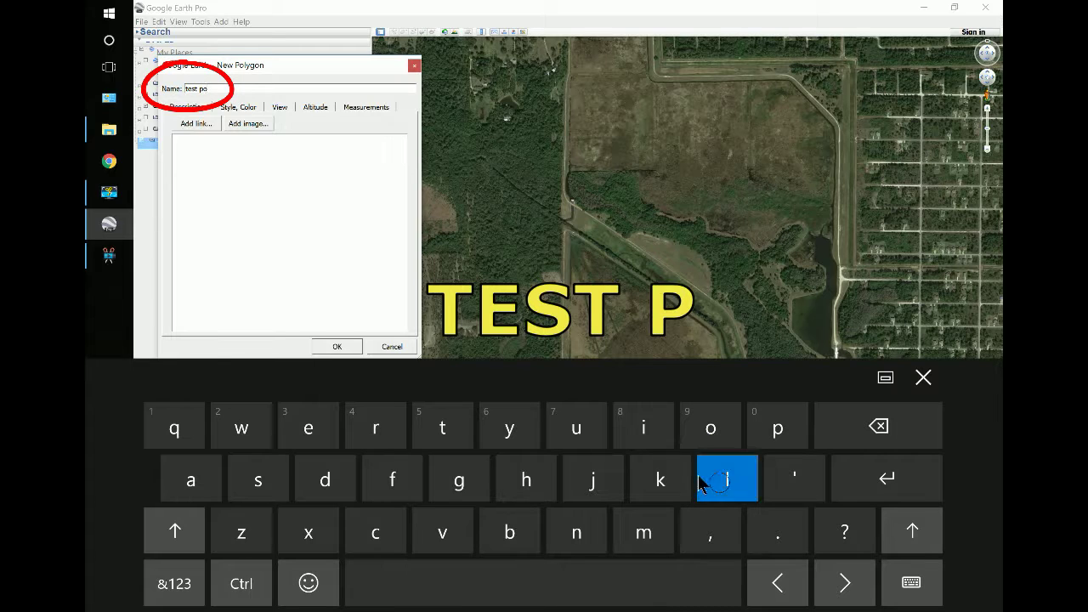
click(501, 435)
click(416, 583)
click(175, 581)
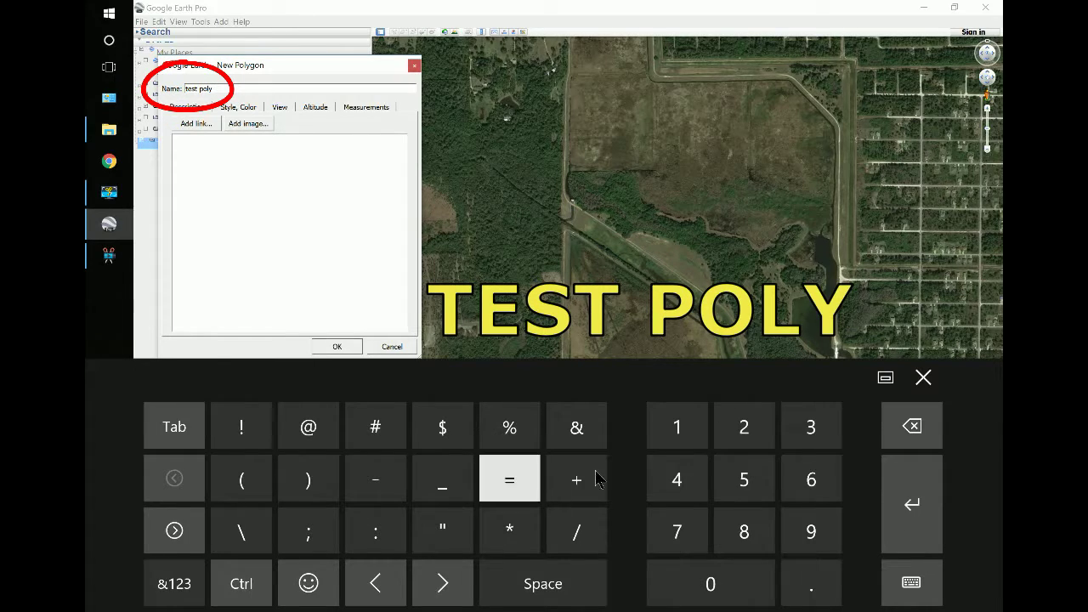
click(680, 429)
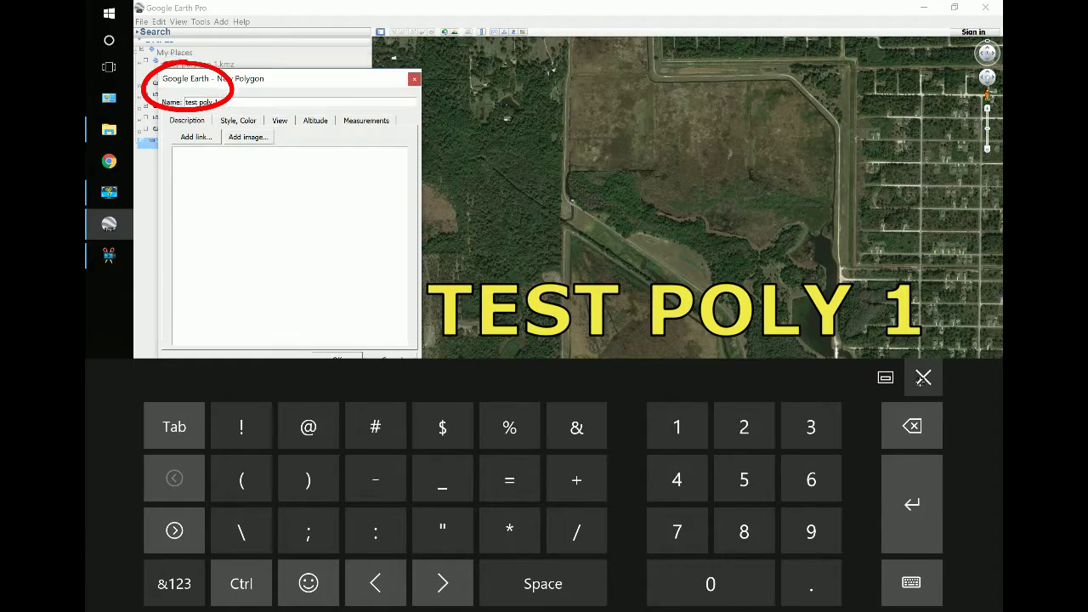
click(923, 377)
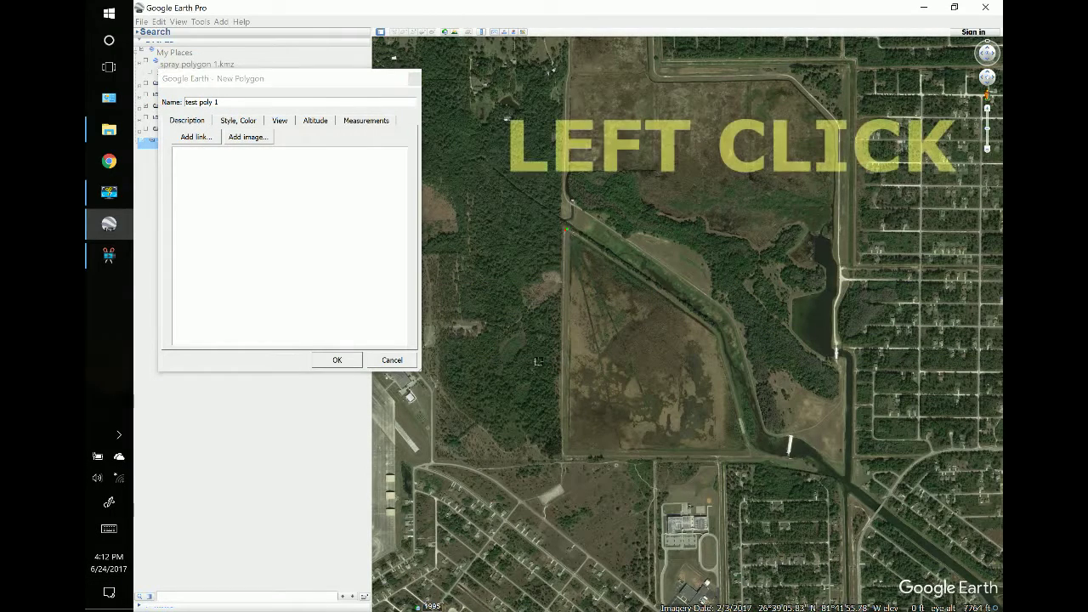
Step: Outline the field with corners at bottom-left, bottom-right and right side, adjusting the right corner
click(566, 453)
click(746, 453)
click(713, 331)
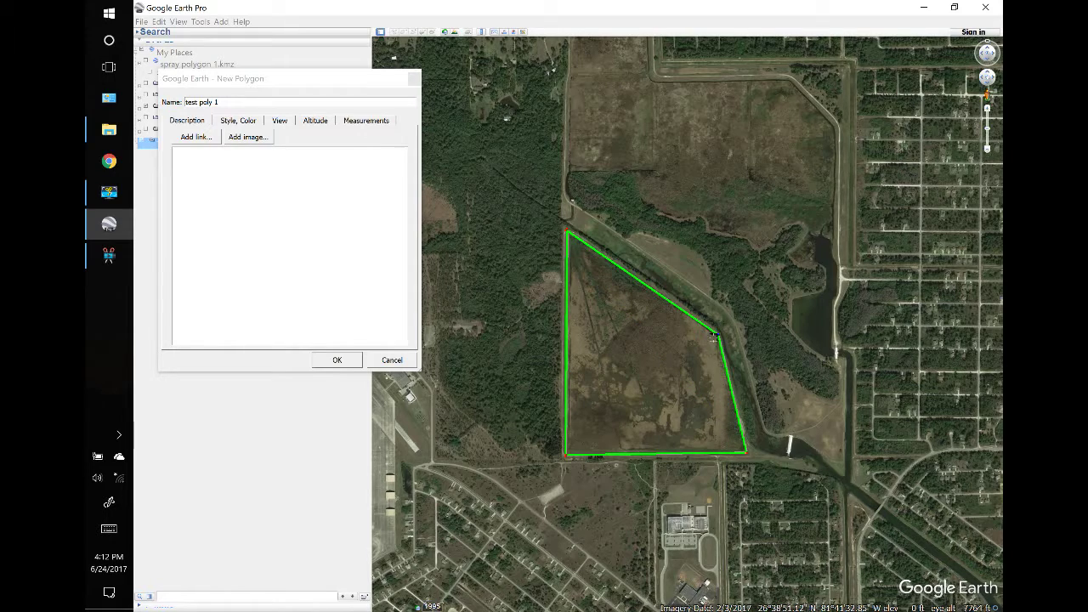
mouse_move(718, 333)
mouse_down()
mouse_move(760, 296)
mouse_move(716, 335)
mouse_up()
Step: Set the polygon's outline colour to red
click(225, 124)
click(202, 150)
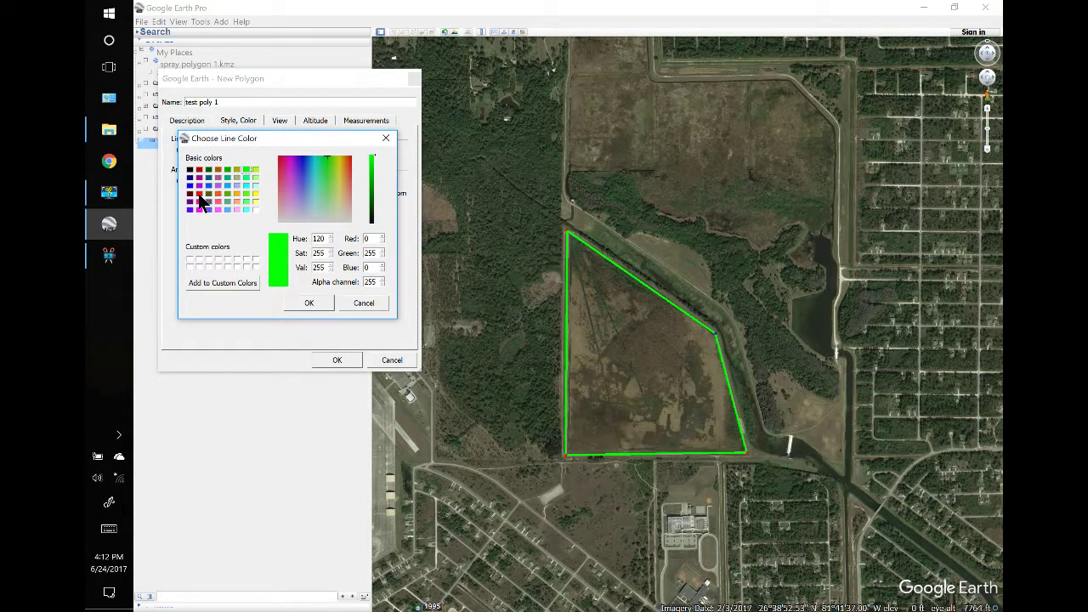
click(200, 194)
click(304, 303)
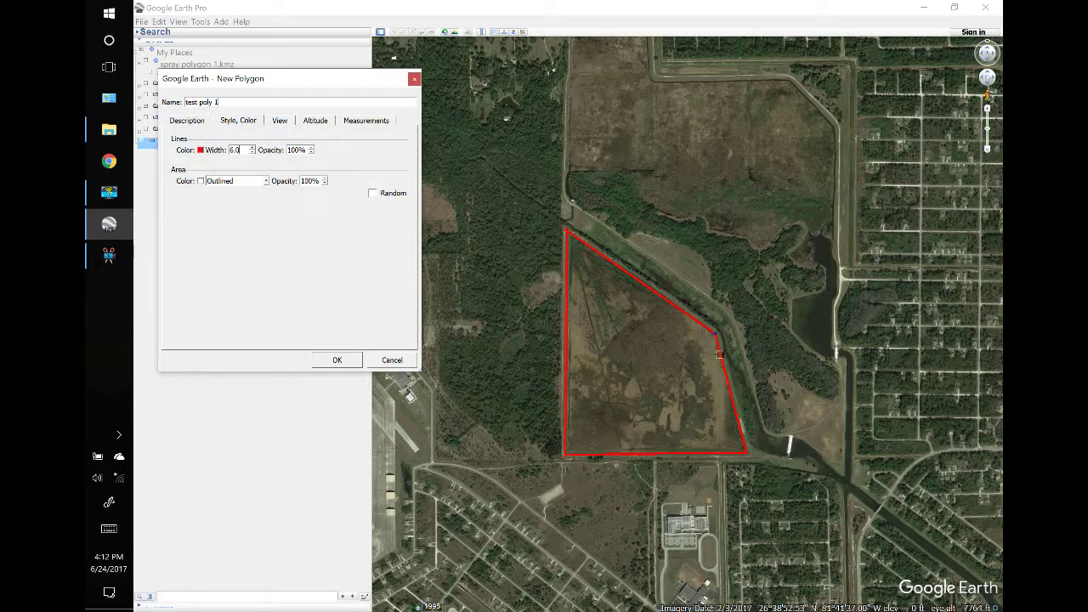
Step: Rework the right-edge corners, removing extras and restoring the corner on the field's right side
click(738, 309)
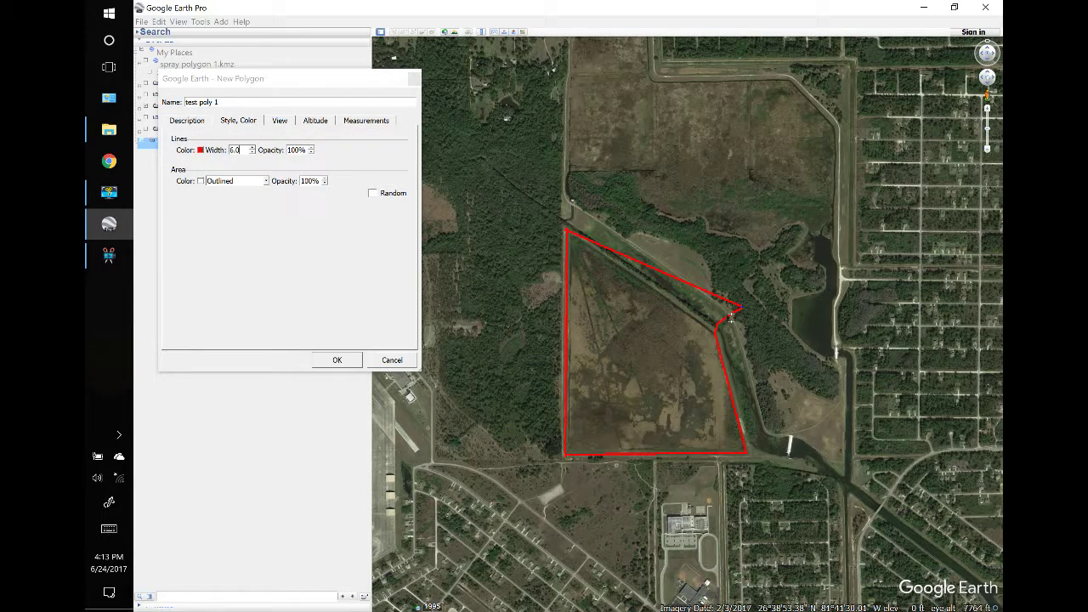
right_click(736, 311)
right_click(717, 328)
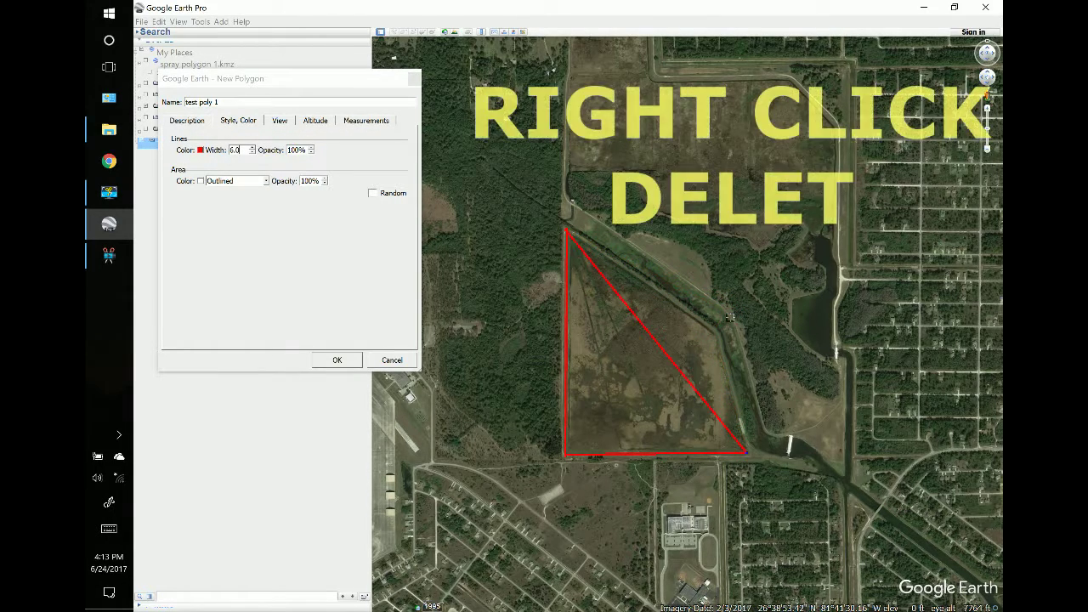
click(716, 334)
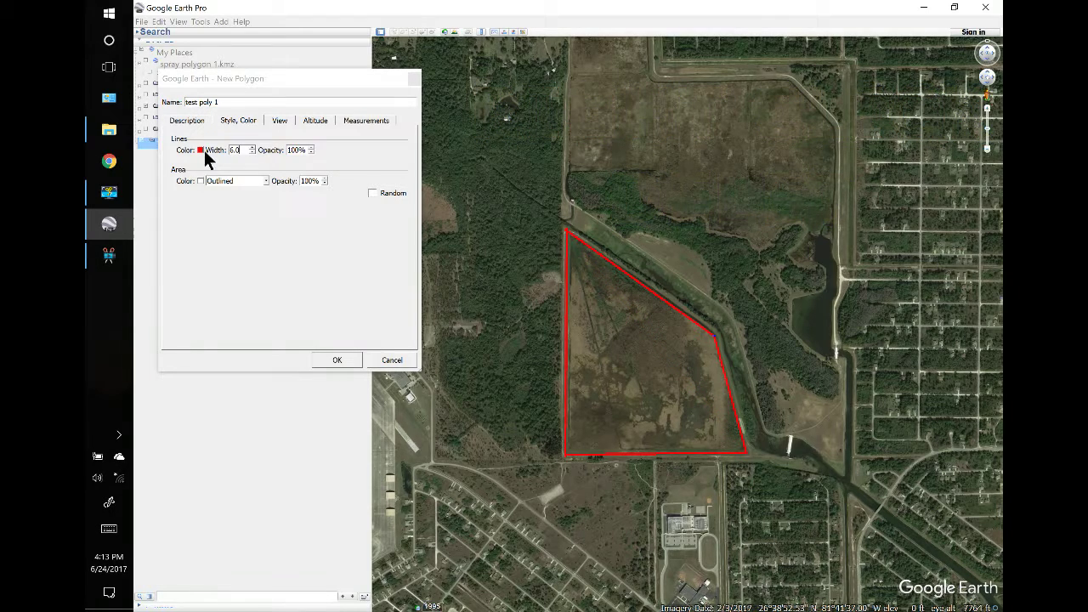
Step: Change the outline colour to green and finish the test poly 1 polygon
click(198, 149)
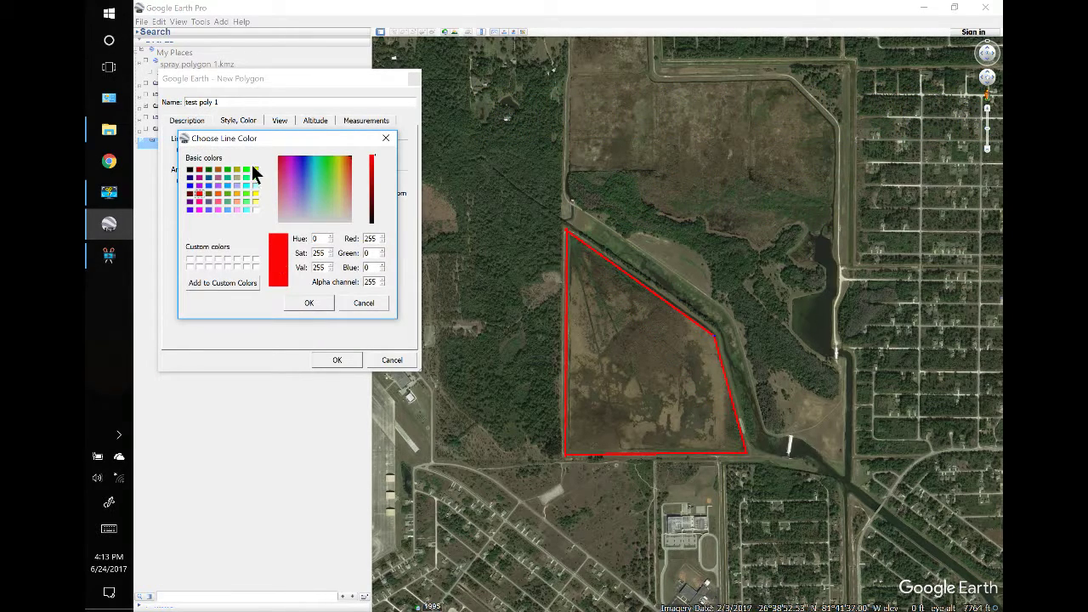
click(242, 169)
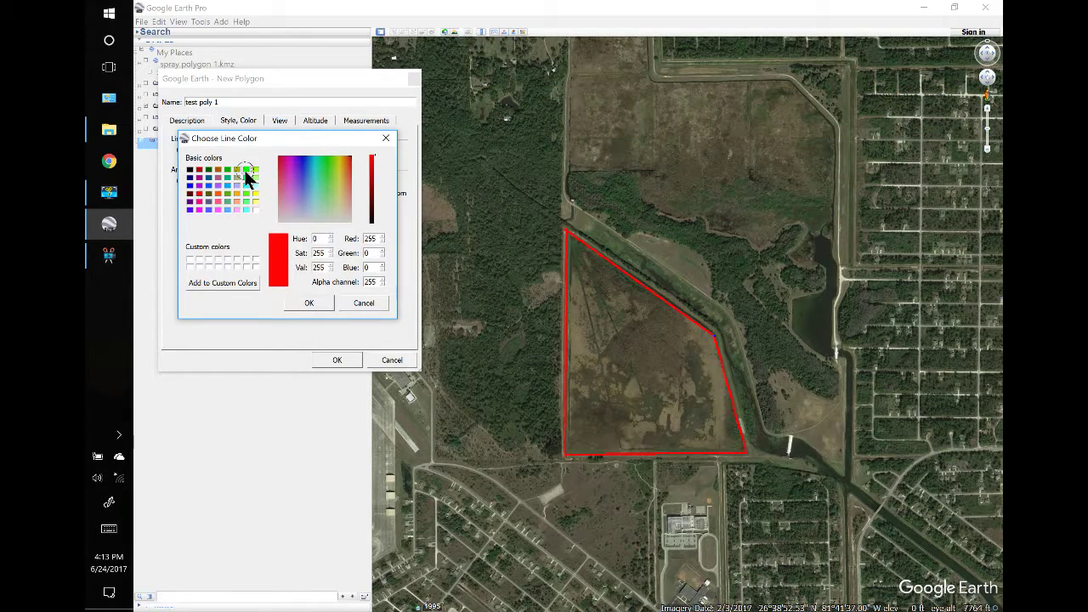
click(311, 301)
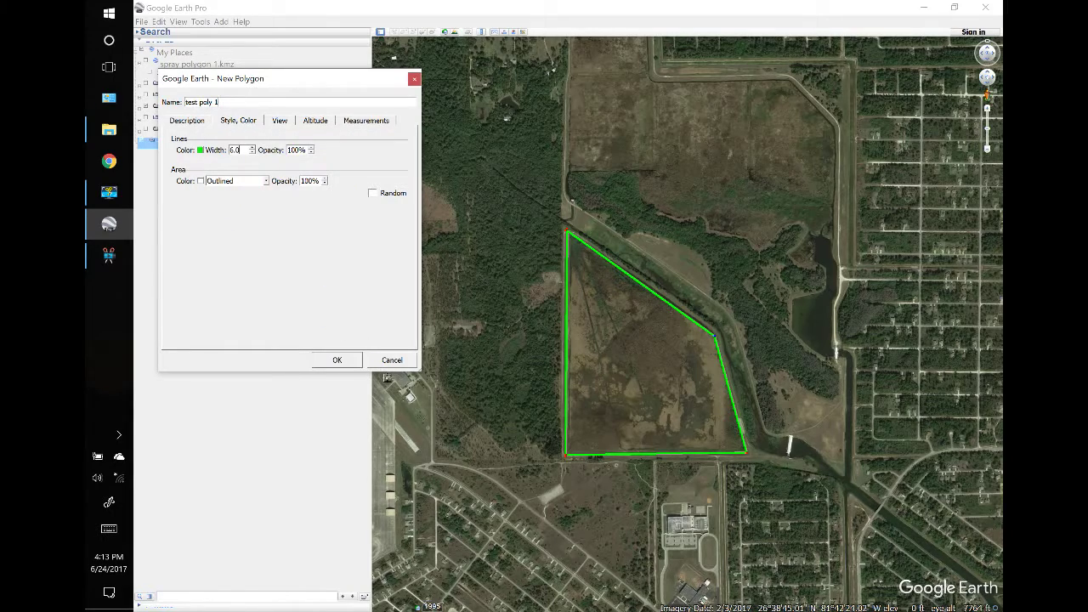
click(344, 364)
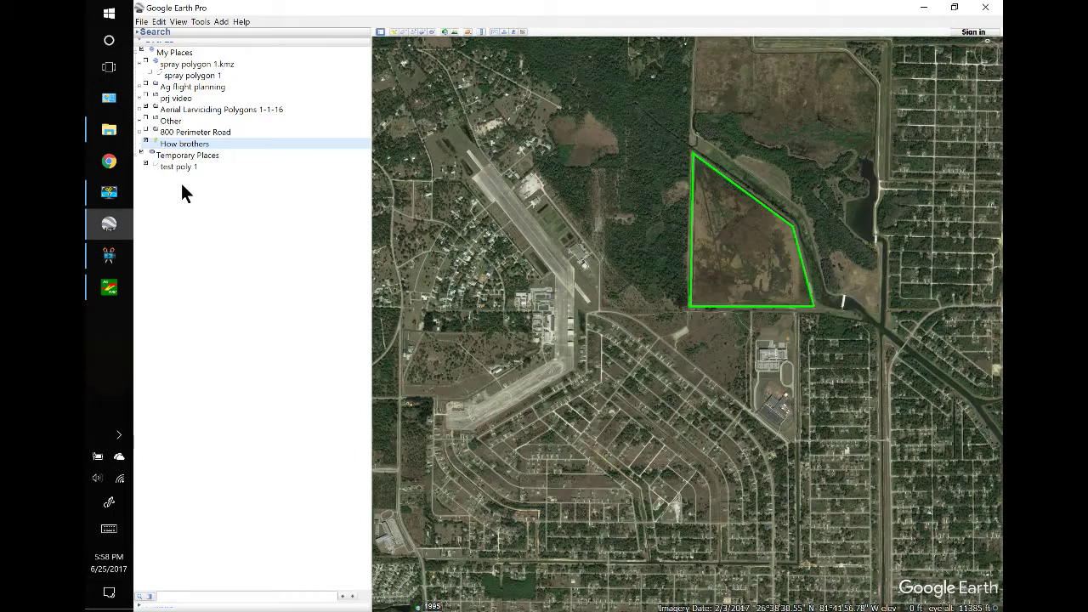
Step: Save test poly 1 as a KMZ file in the Work up folder and switch to SprayView
right_click(181, 166)
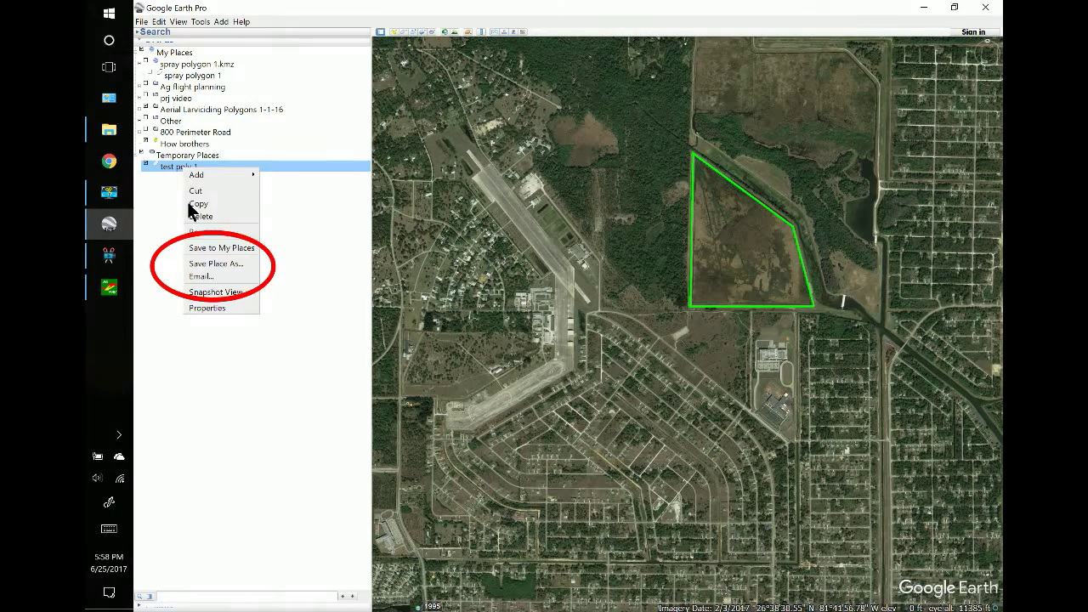
click(202, 264)
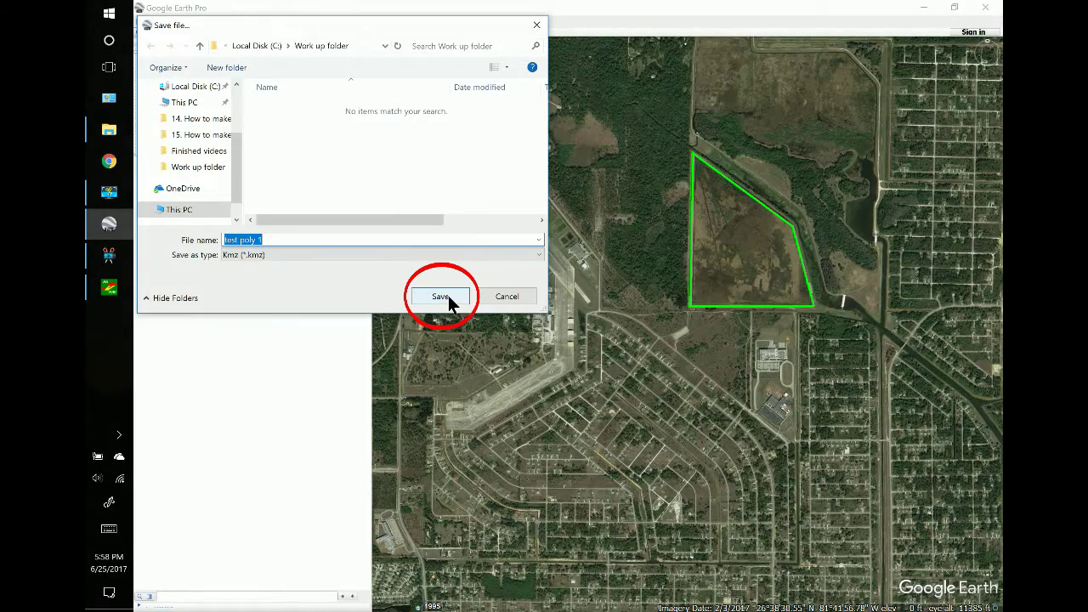
click(448, 296)
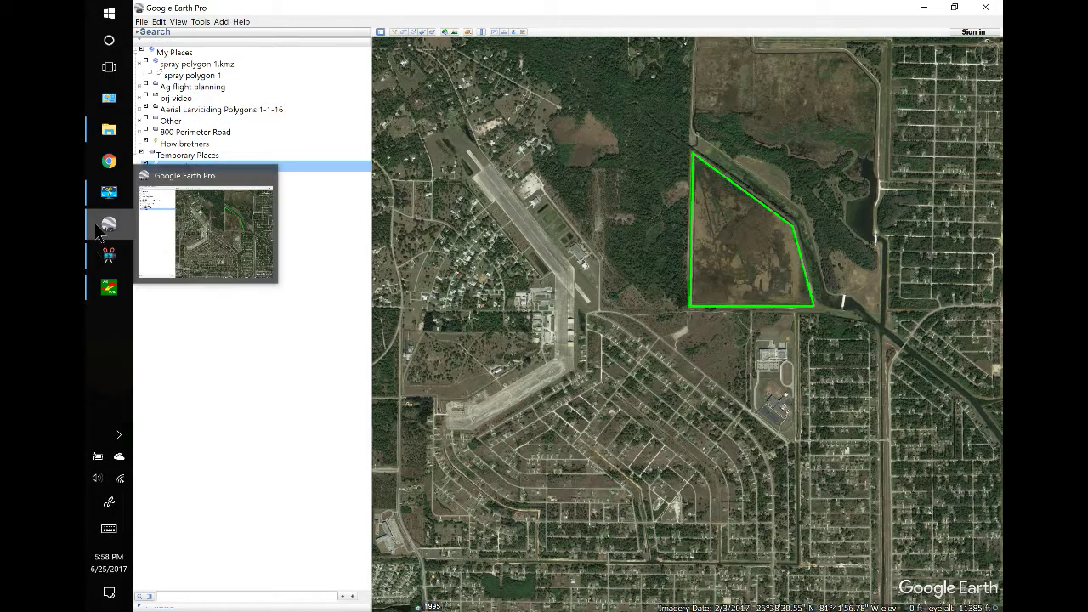
click(96, 298)
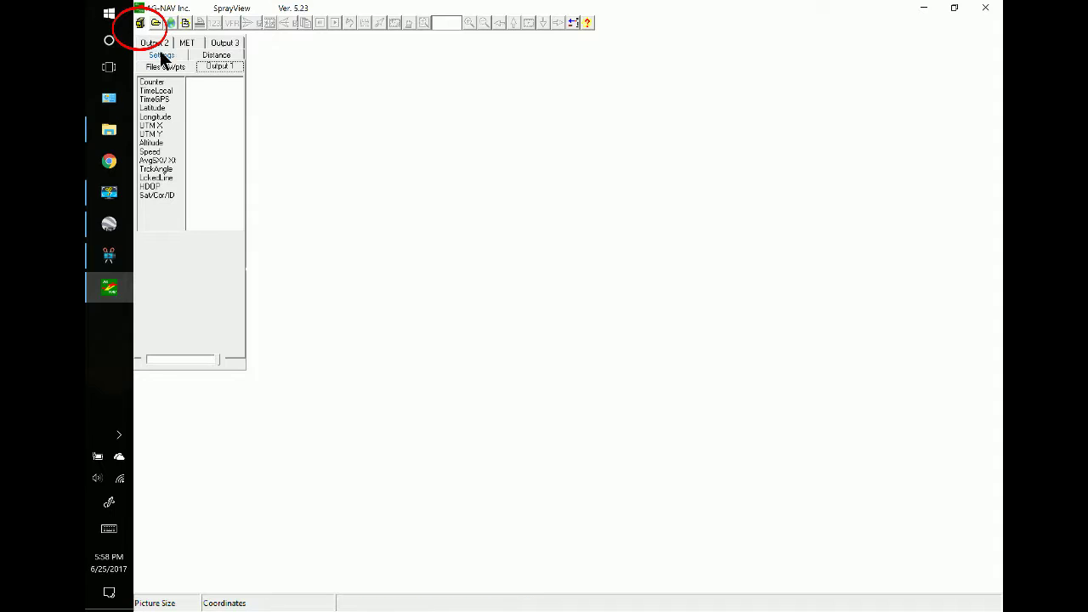
Step: Run Batch Conversion on test poly 1.kmz into AgNav format, then close the converter
click(142, 24)
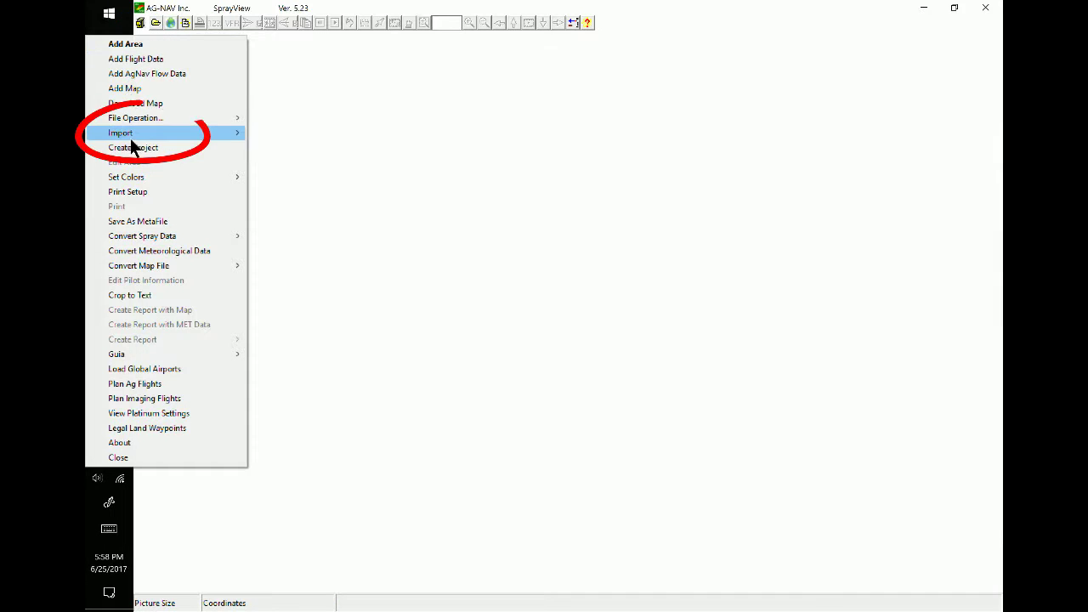
mouse_move(137, 131)
click(304, 148)
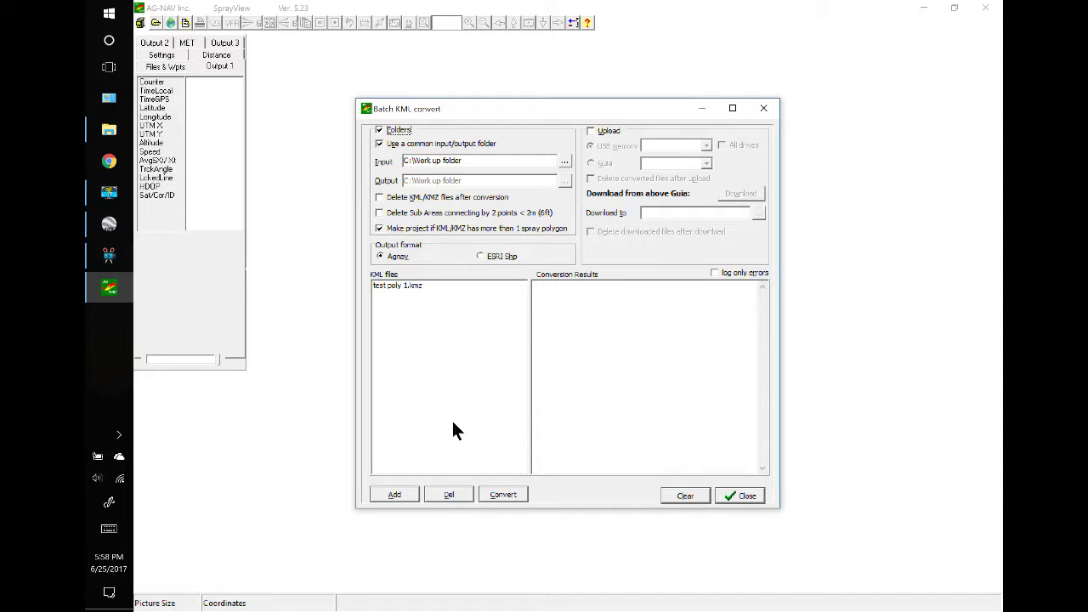
click(503, 494)
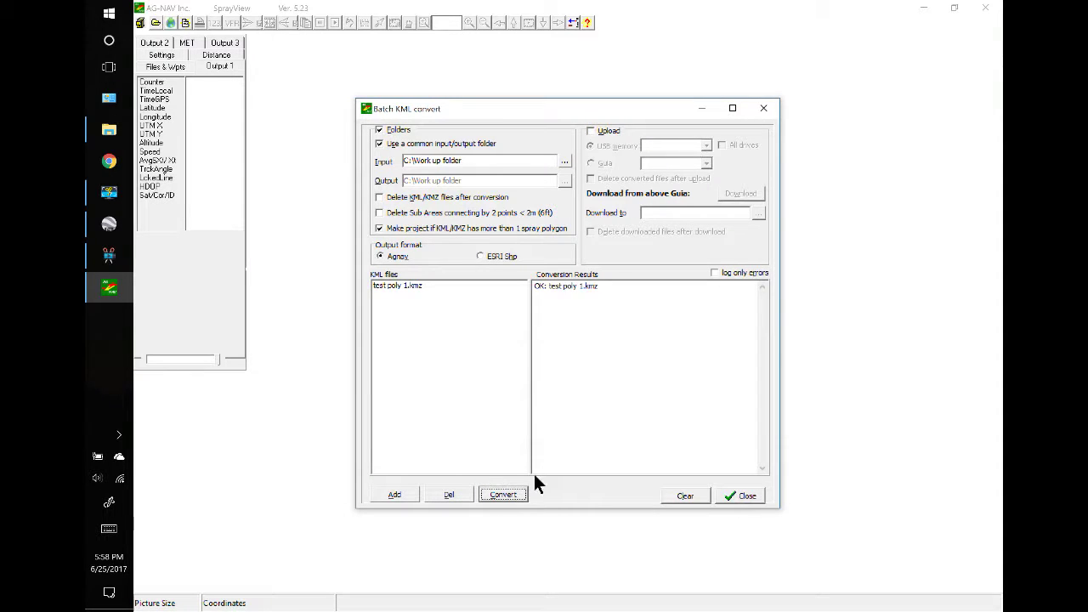
click(747, 496)
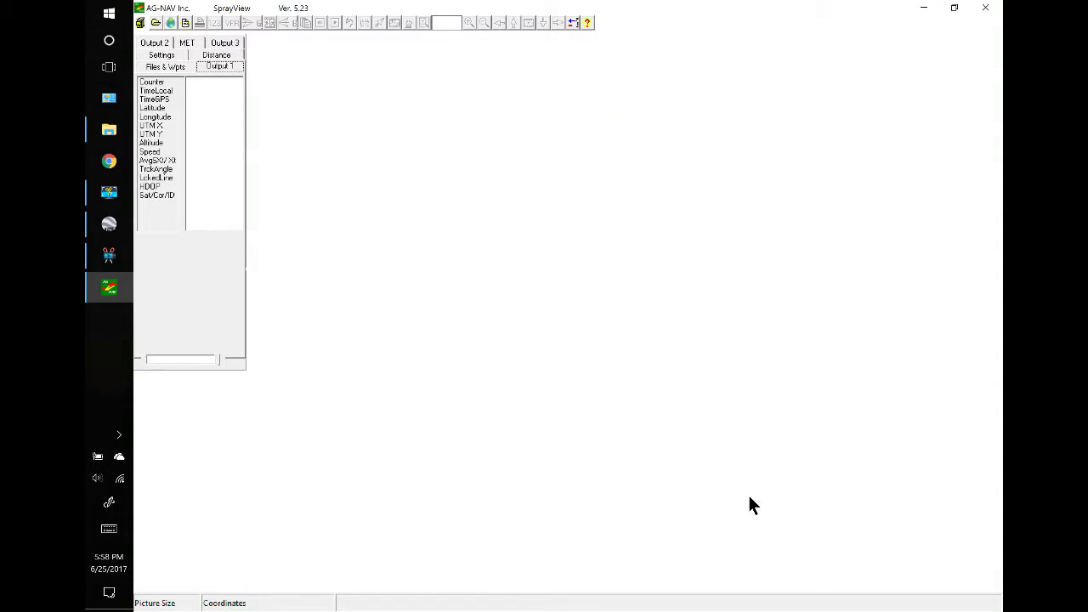
Step: Open the testpoly1.no1 area with its flight lines and dismiss the flight data file picker
click(154, 22)
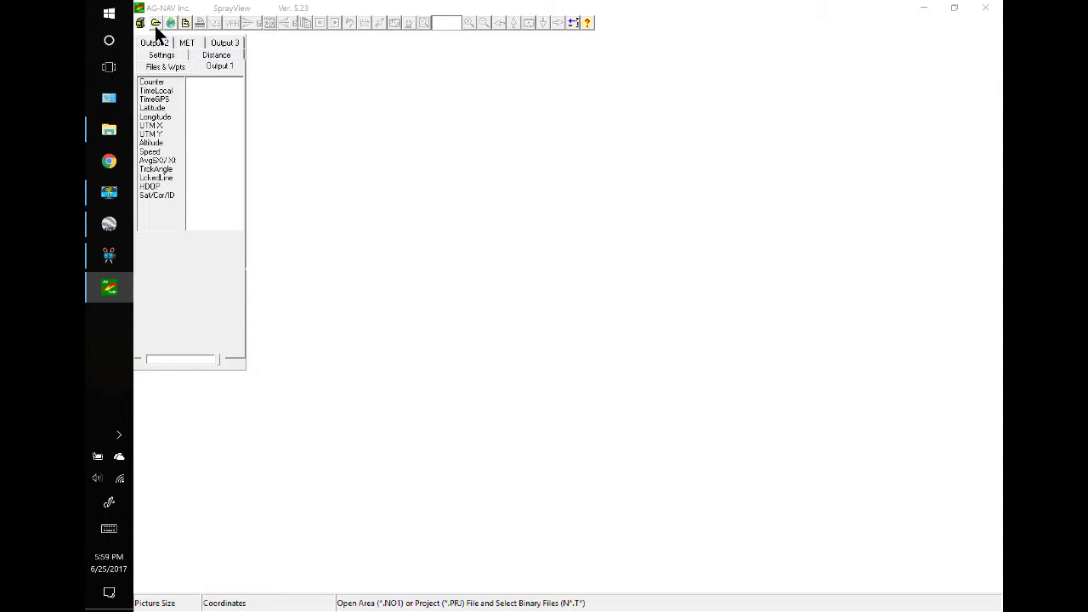
double_click(459, 185)
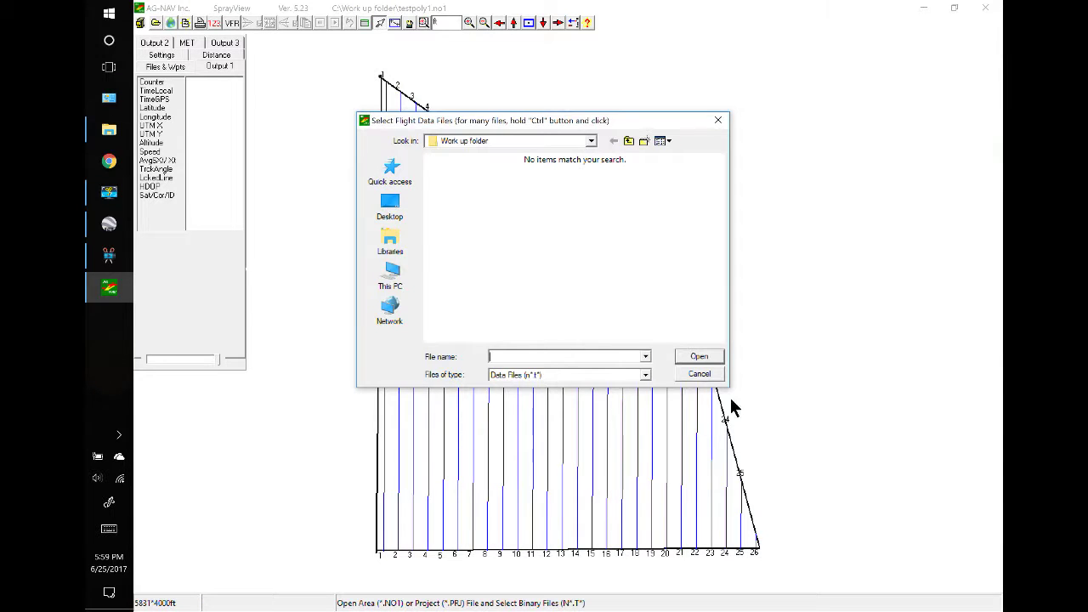
click(717, 120)
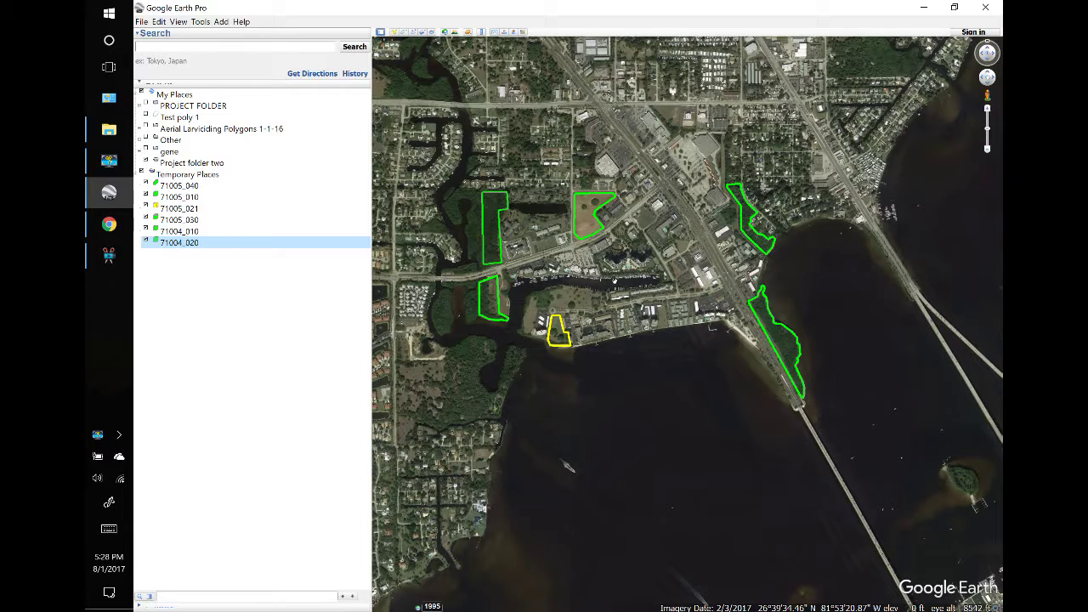
Step: Save the 71005_030 field polygon as 71005_030.kmz
right_click(587, 221)
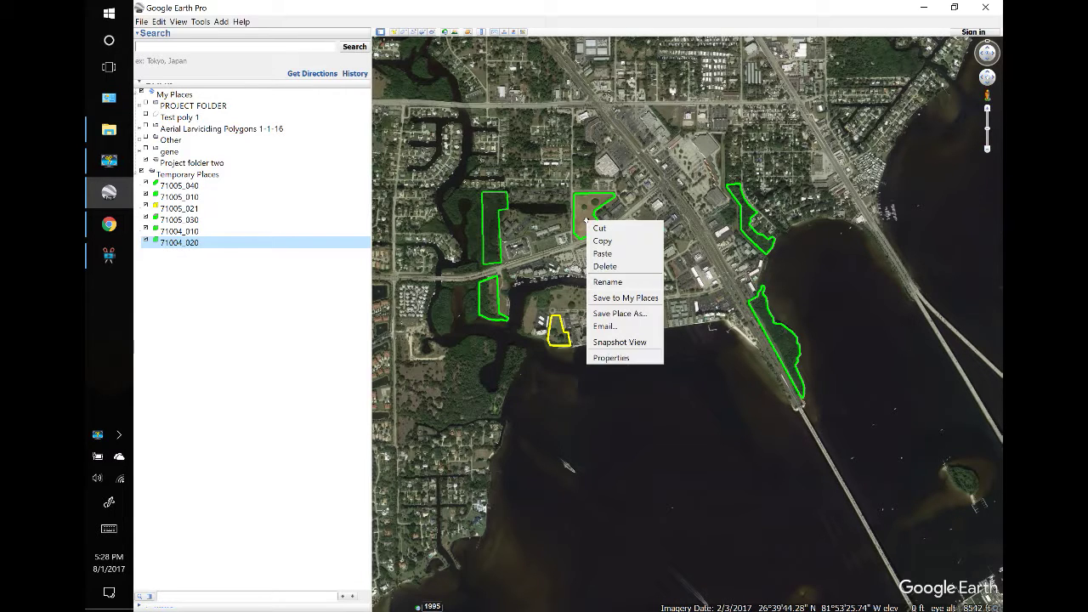
click(604, 313)
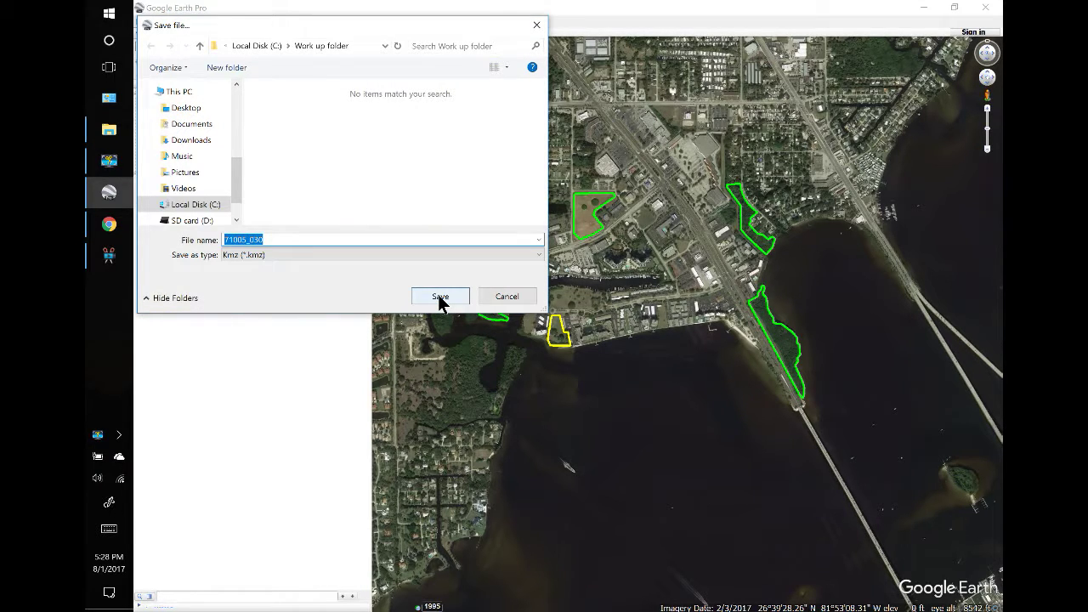
click(440, 298)
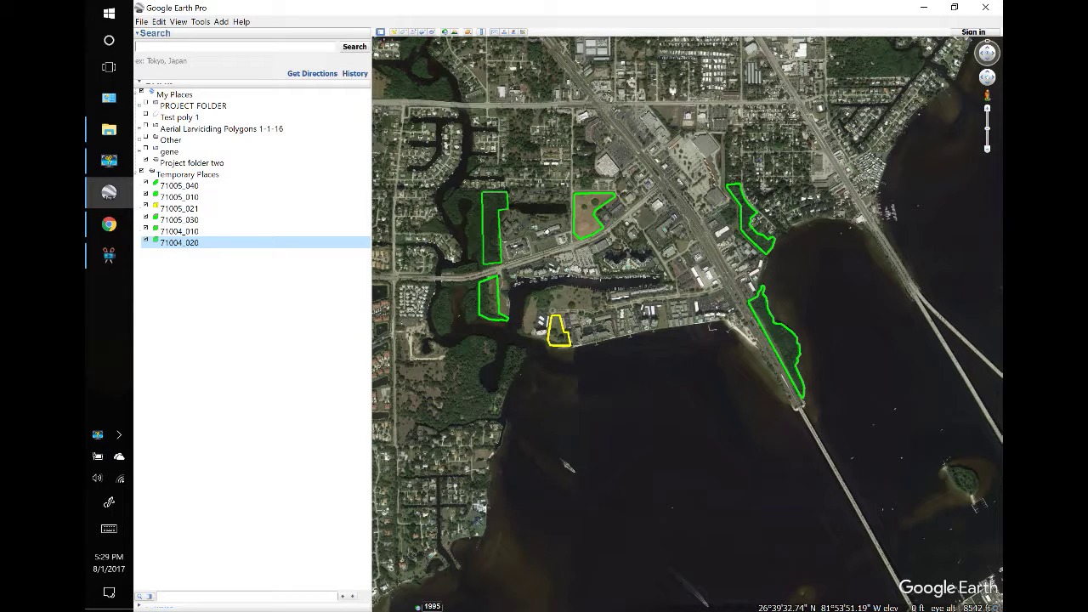
Step: Delete the 71005_030 polygon from Temporary Places
right_click(584, 222)
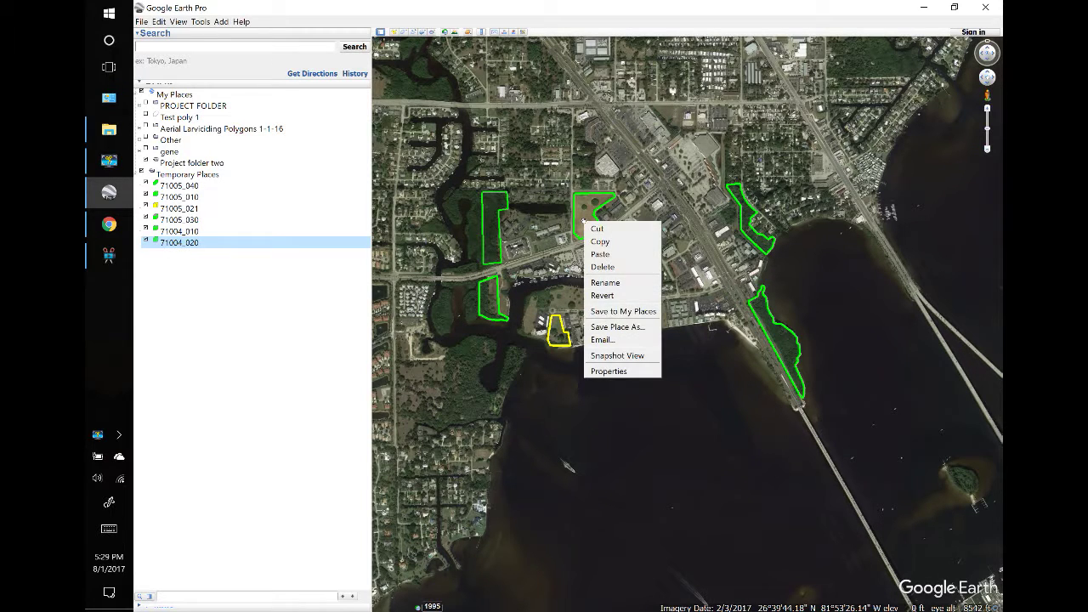
click(610, 269)
click(537, 332)
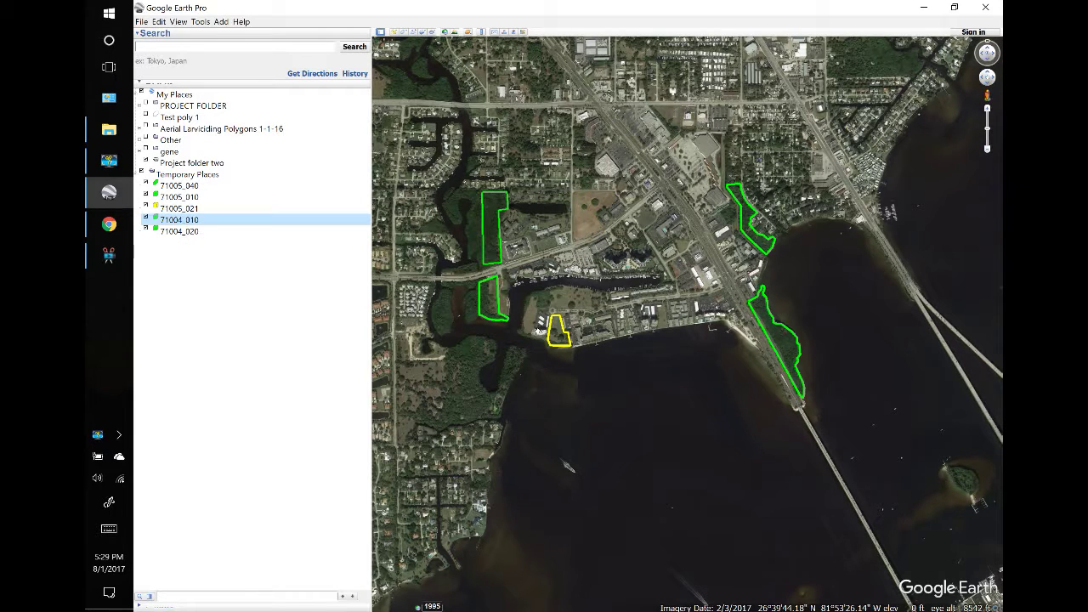
Step: Reopen 71005_030.kmz in Google Earth from the Work up folder in File Explorer
click(109, 130)
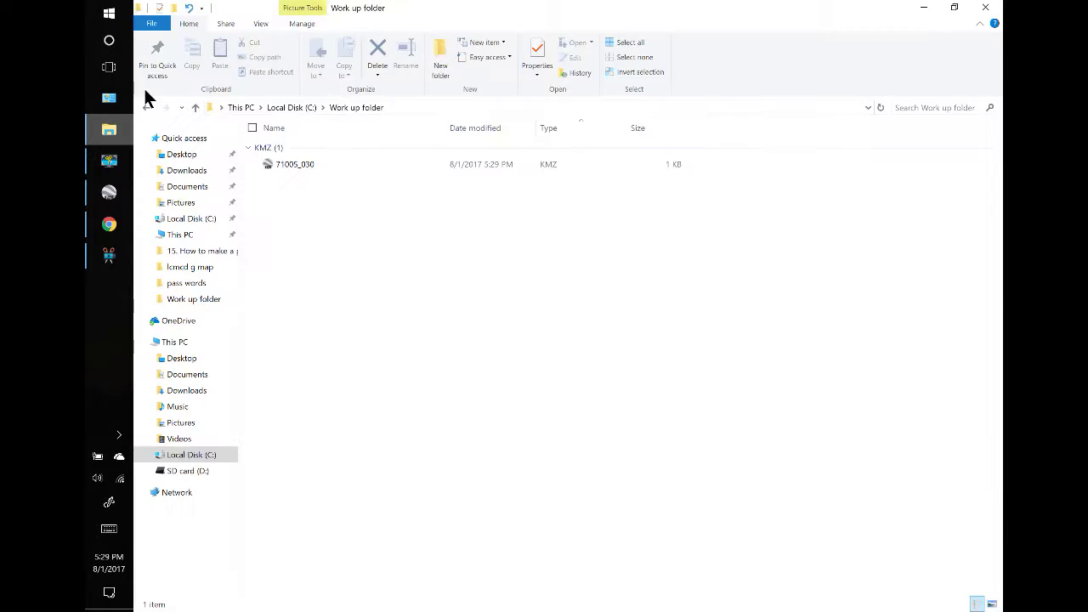
click(277, 164)
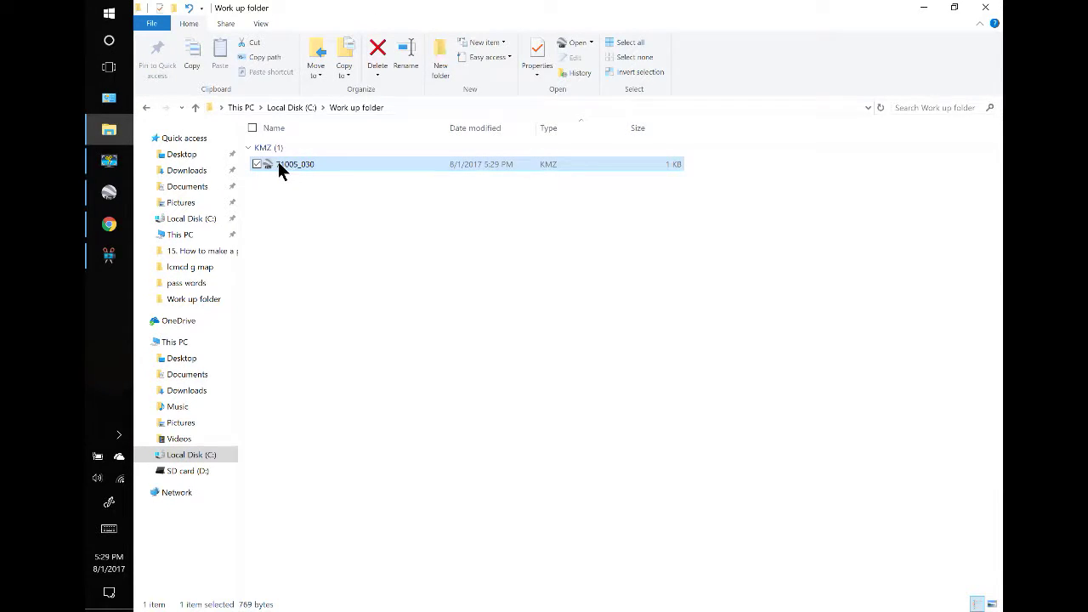
double_click(278, 163)
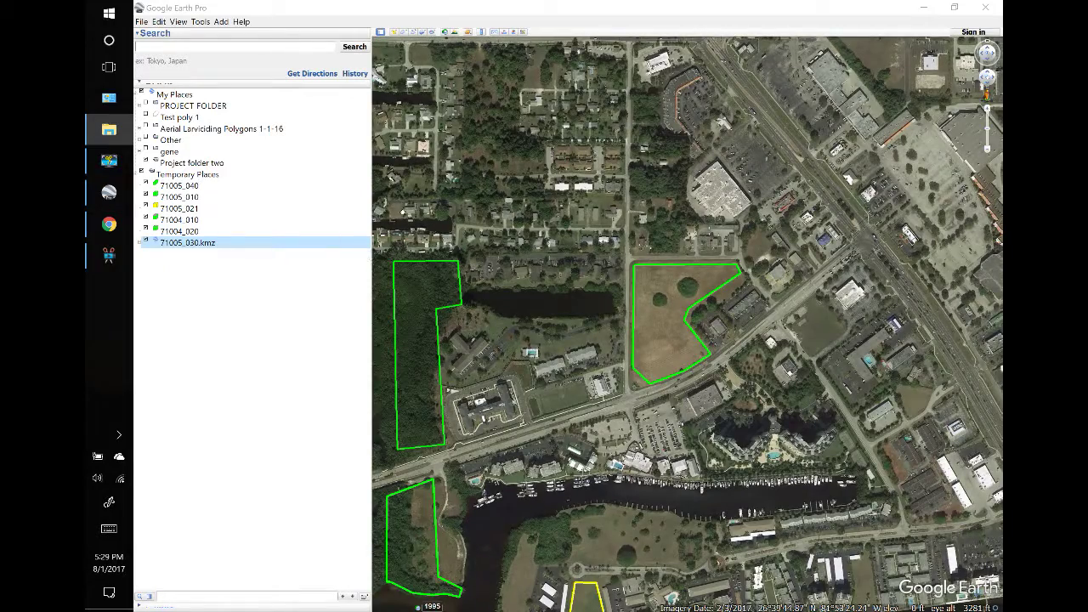
Step: Add a new polygon named xcl inside the 71005_030.kmz entry
scroll(706, 290, down, 3)
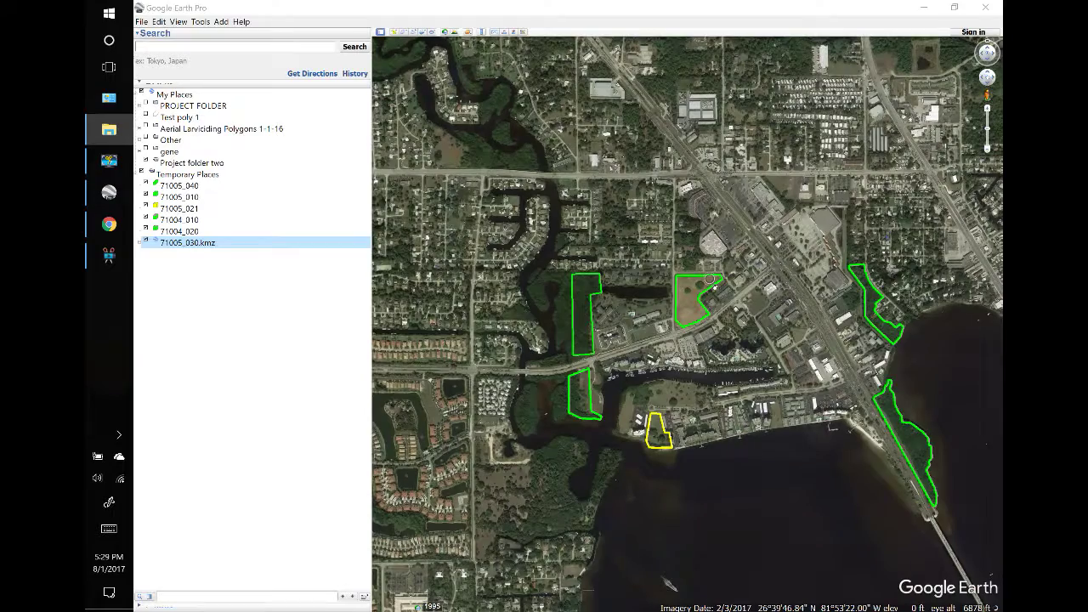
scroll(709, 278, down, 3)
scroll(568, 291, up, 2)
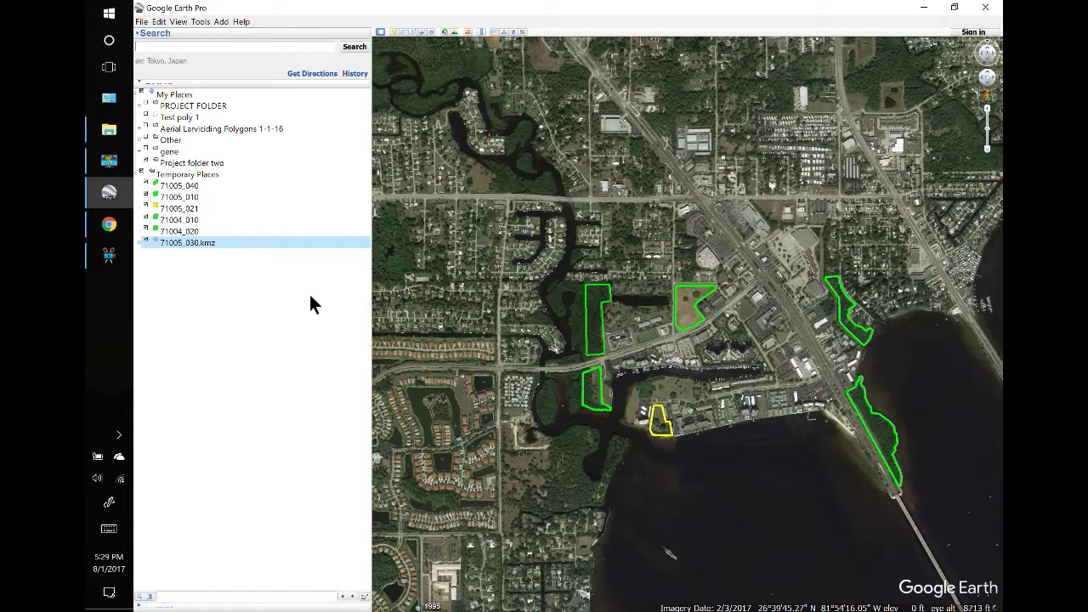
right_click(179, 245)
mouse_move(188, 248)
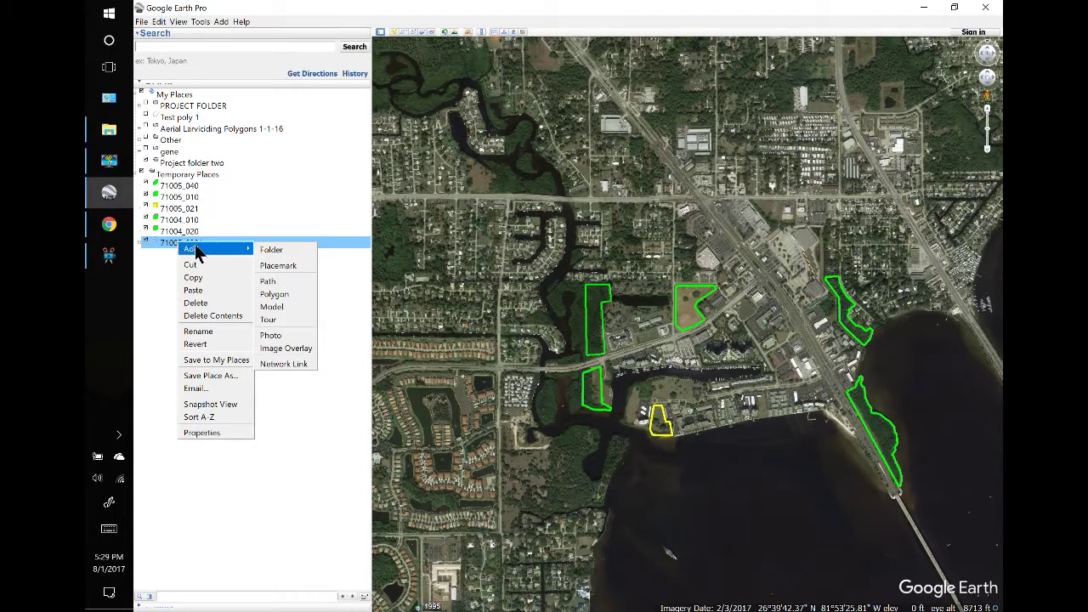
click(286, 295)
text(xc)
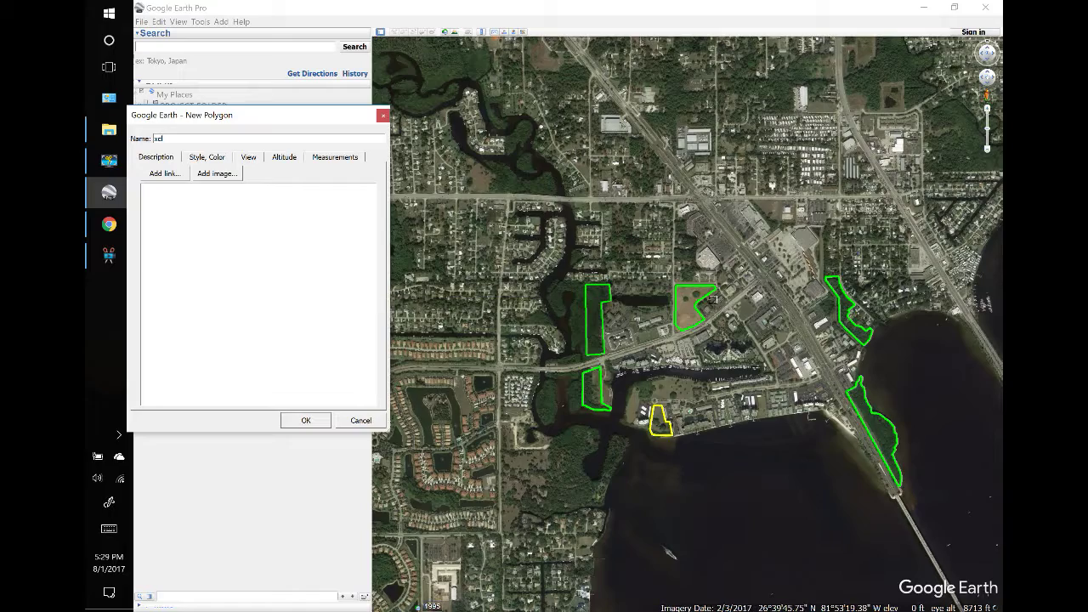
Step: Outline the two trees inside the field with four corners and confirm the xcl polygon
scroll(712, 299, up, 2)
scroll(712, 300, up, 4)
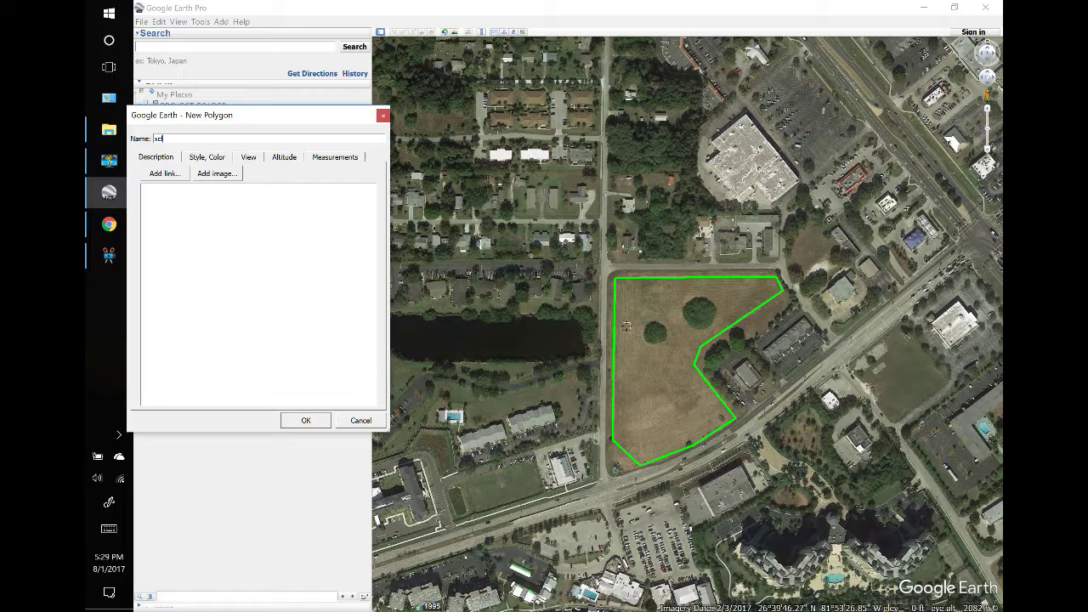
click(628, 333)
click(664, 361)
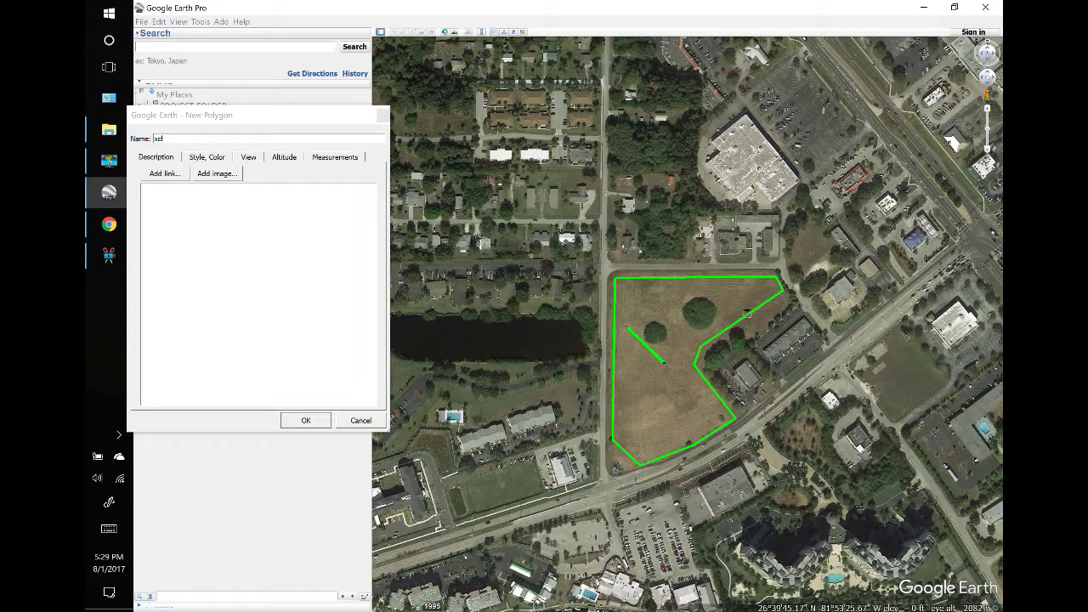
click(740, 306)
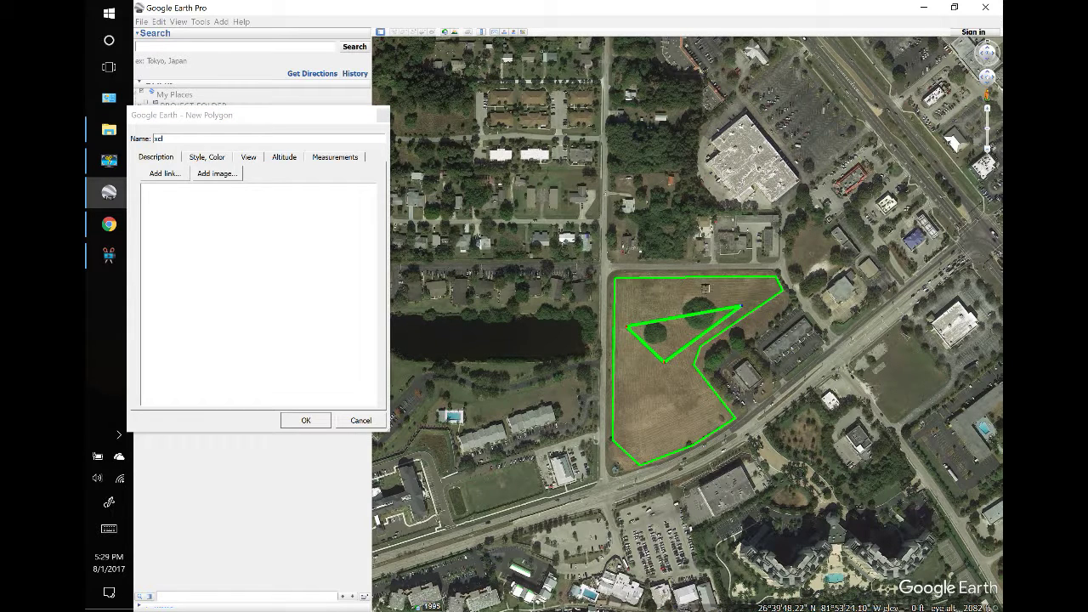
click(707, 289)
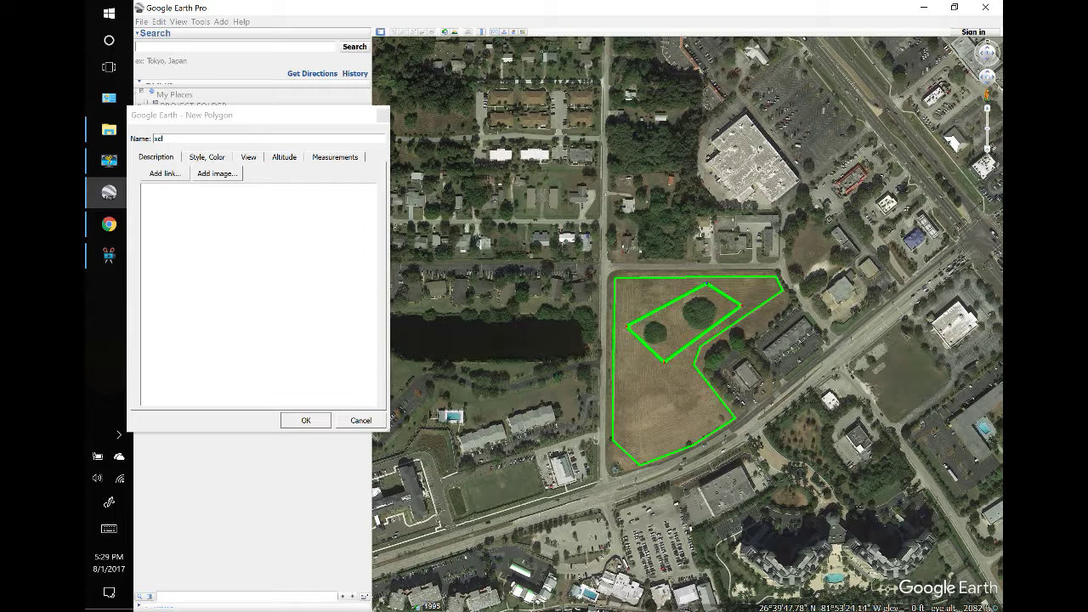
click(307, 422)
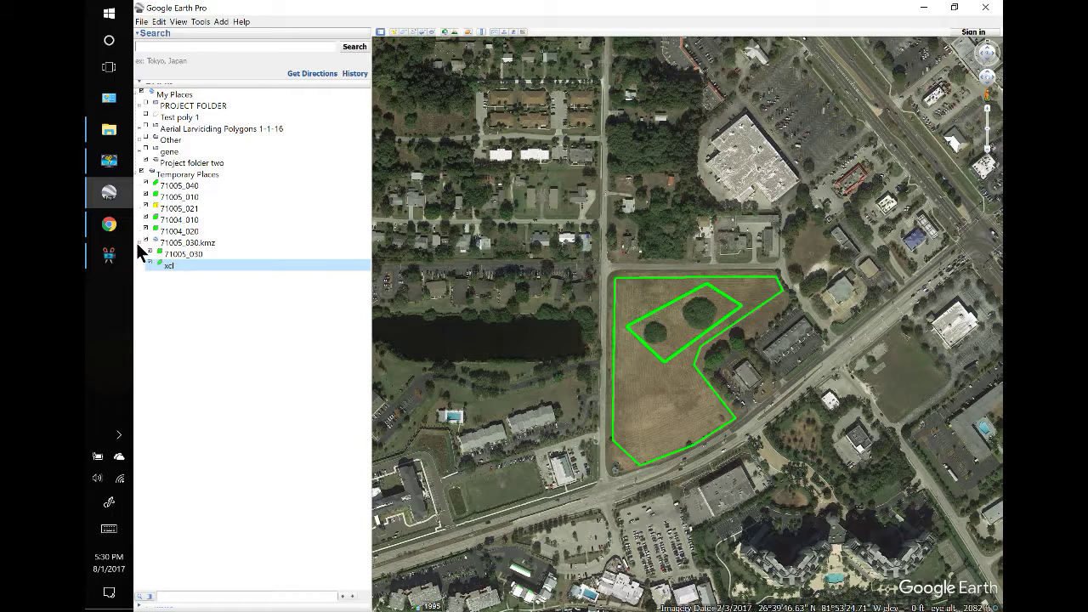
Step: Resave the 71005_030.kmz folder, now containing xcl, as 71005_030 KMZ and minimize Google Earth
click(139, 243)
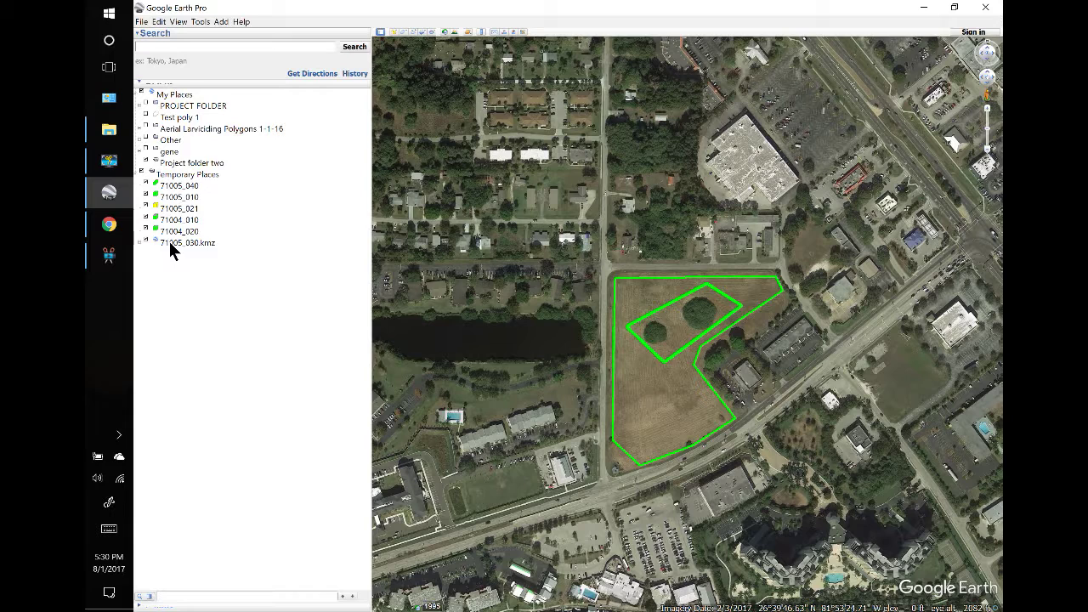
right_click(169, 242)
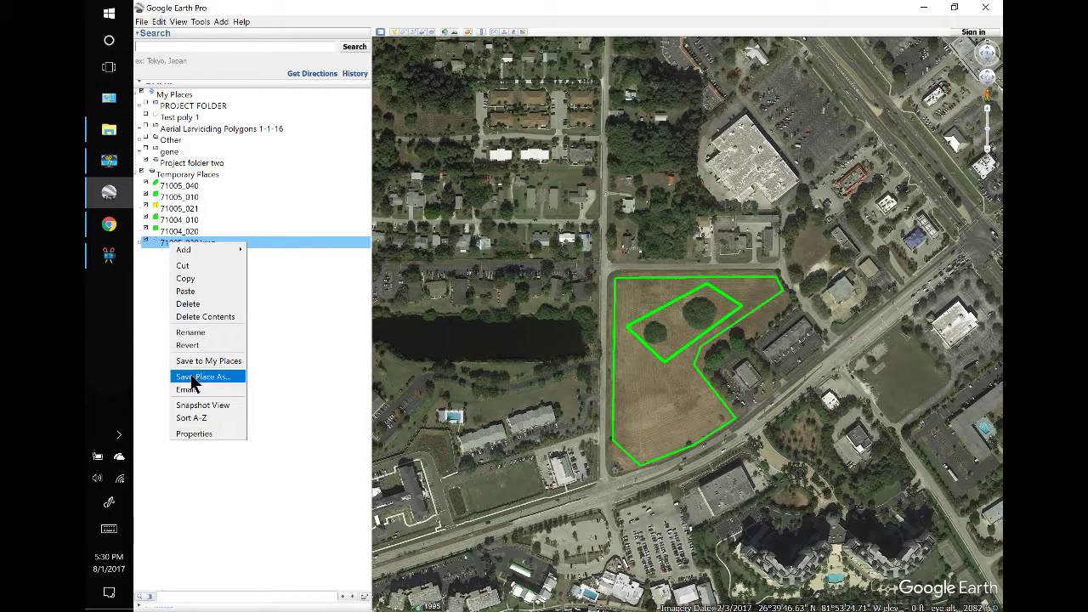
click(194, 377)
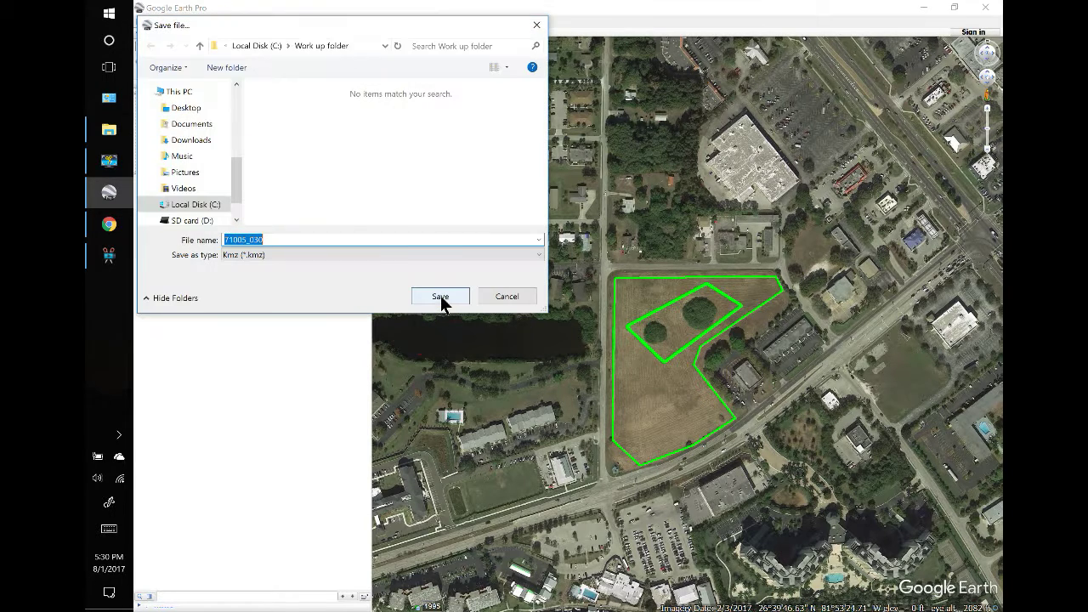
click(441, 299)
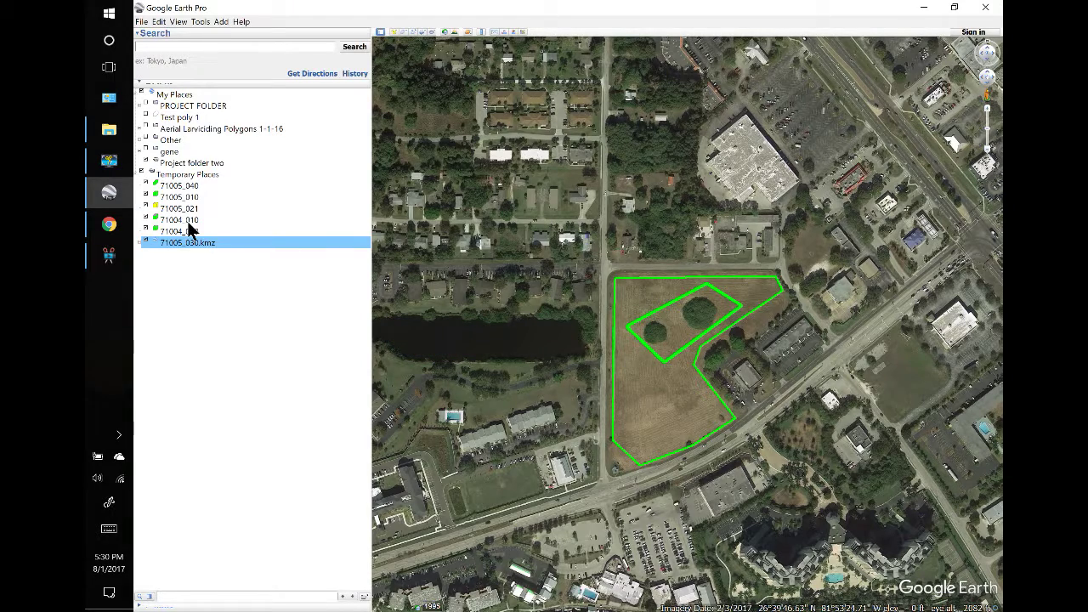
click(100, 197)
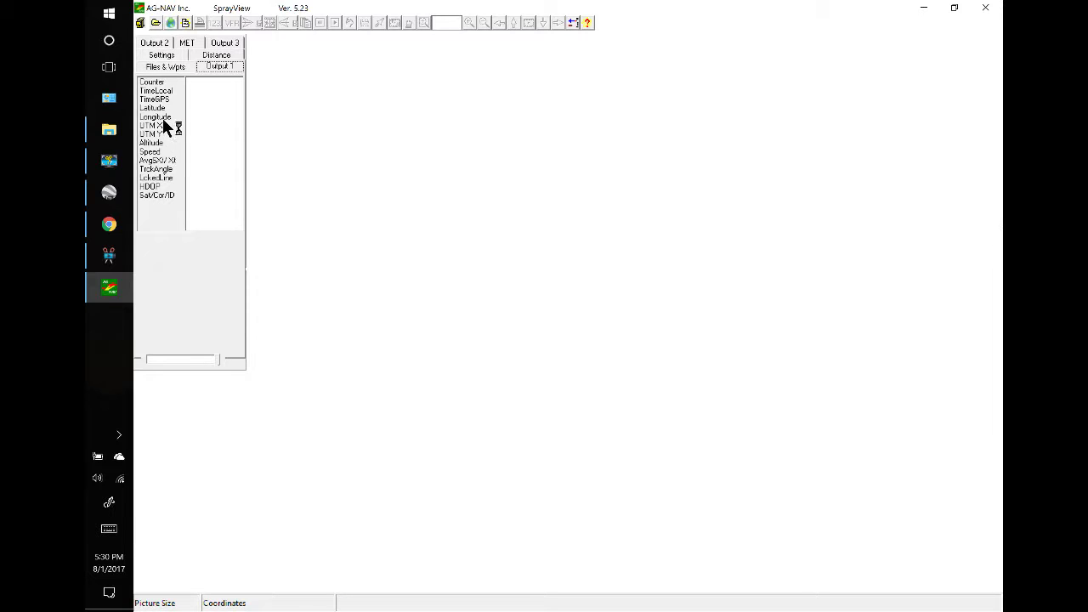
Step: Batch-convert 71005_030.kmz from the Work up folder, close the converter, and open the Open Area chooser
click(142, 23)
mouse_move(136, 132)
click(281, 148)
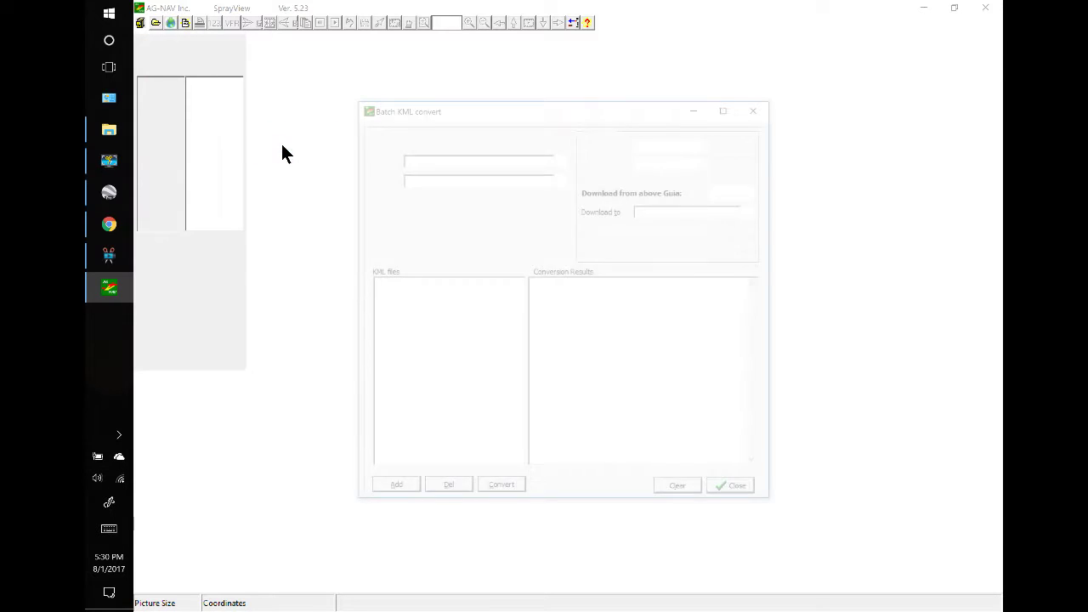
click(493, 495)
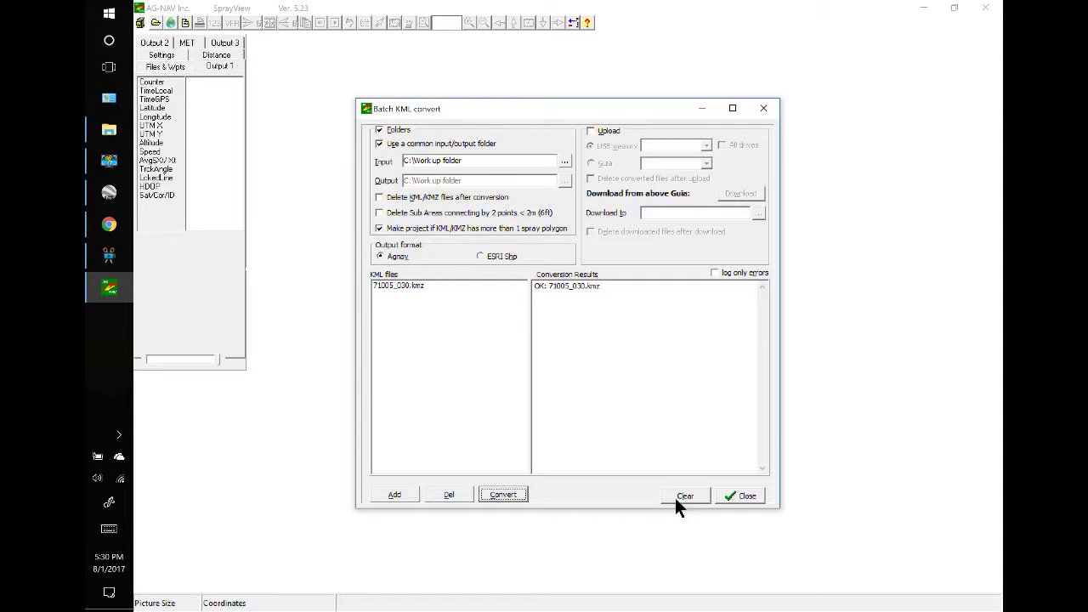
click(748, 500)
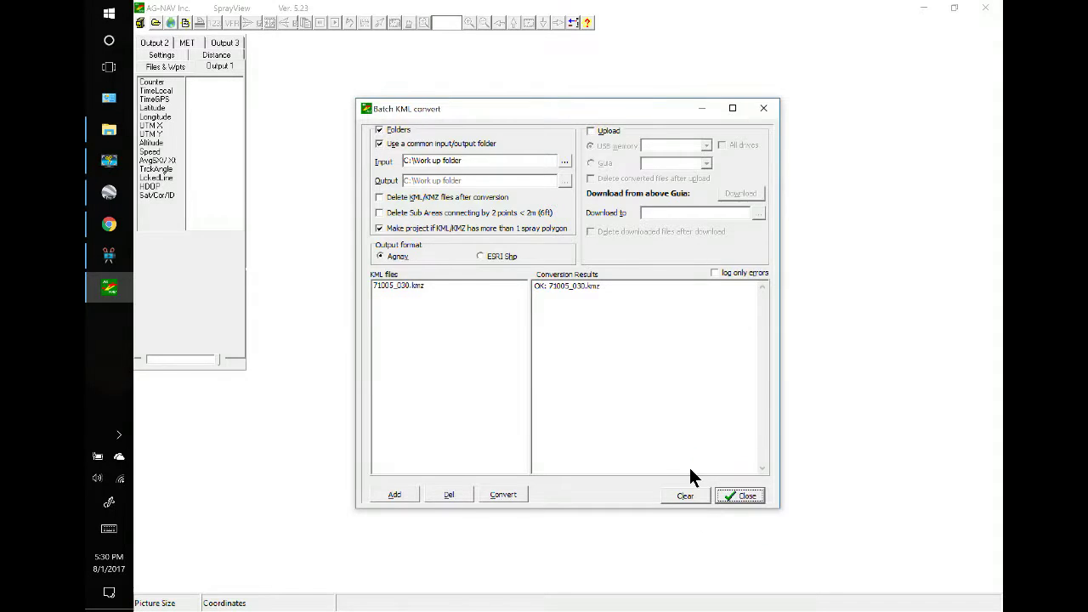
click(153, 24)
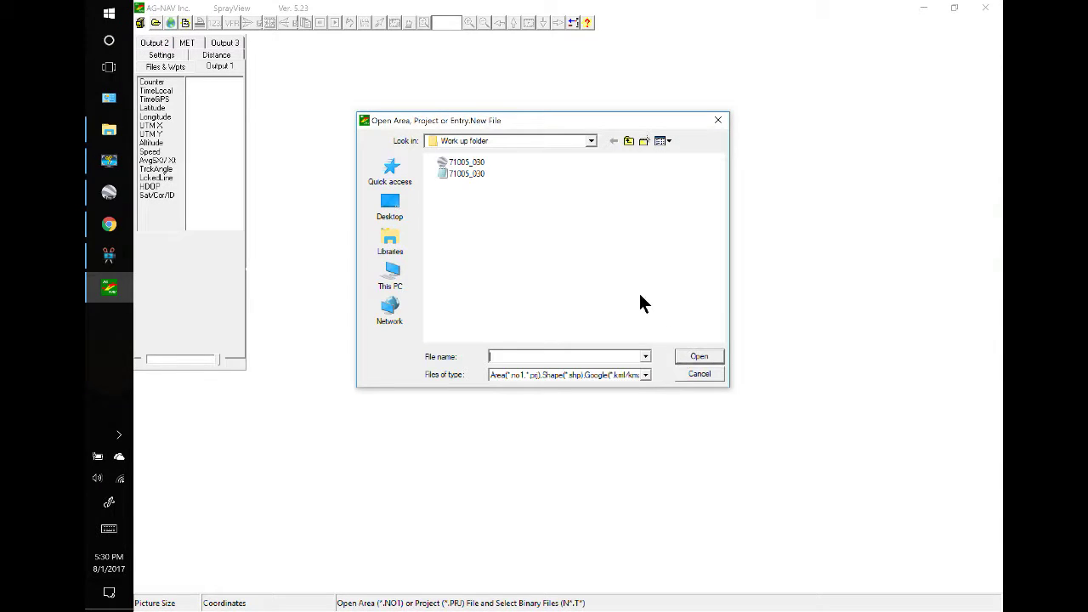
Step: Load the converted 71005_030 area and dismiss the flight data selection without choosing files
double_click(463, 174)
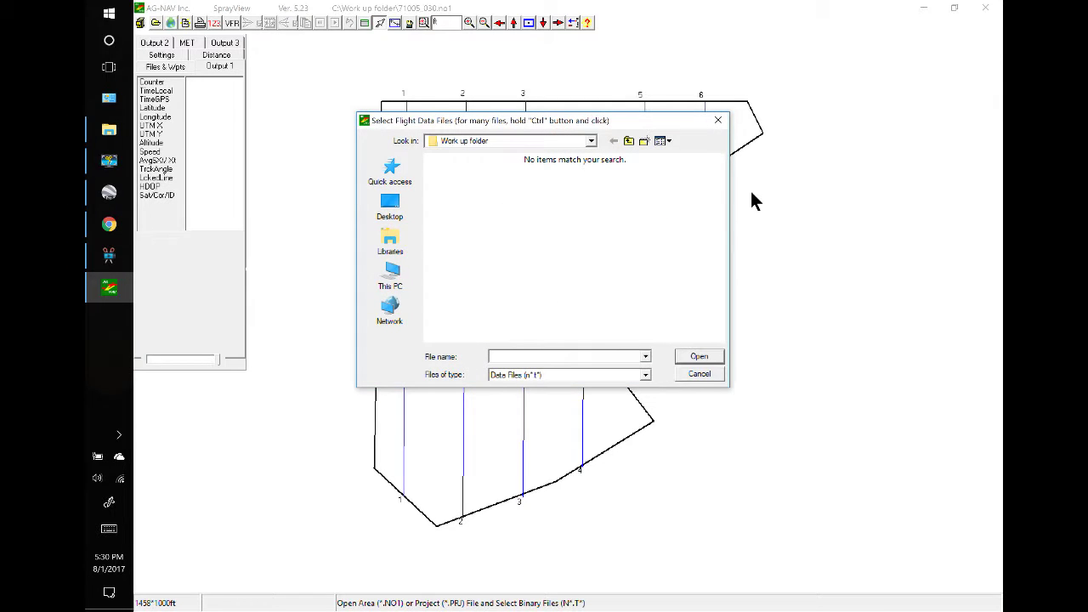
click(717, 120)
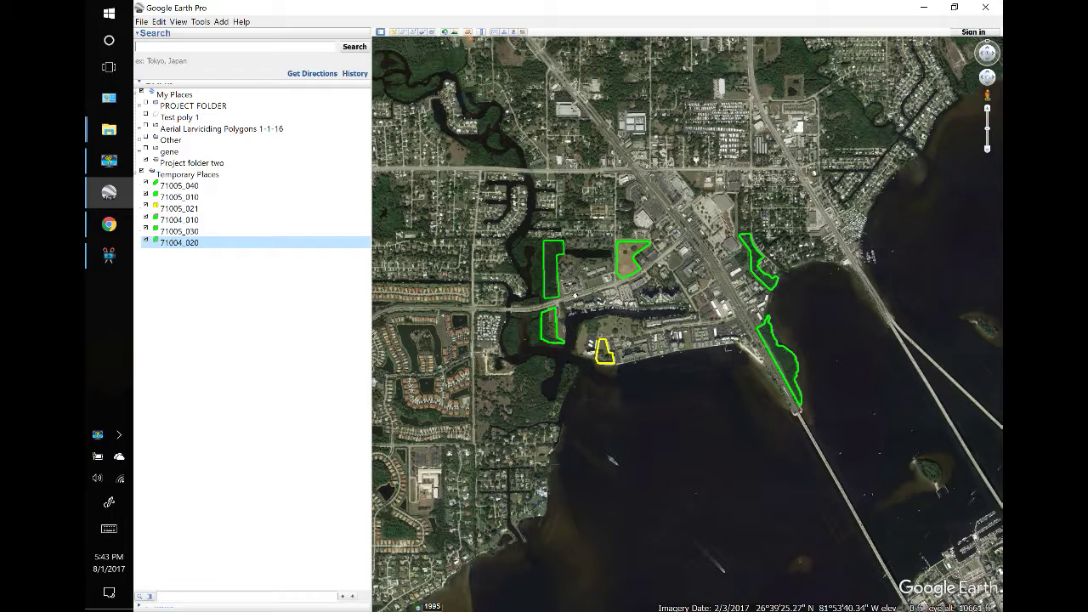
Step: Save the 71005_040 field polygon as a KMZ file in the Work up folder
right_click(551, 272)
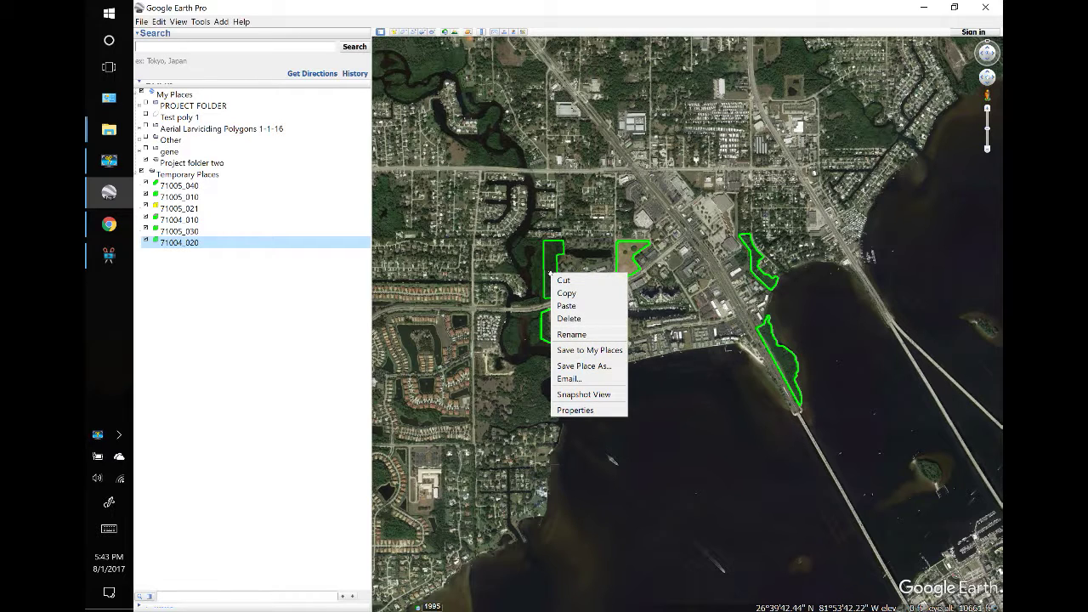
click(570, 365)
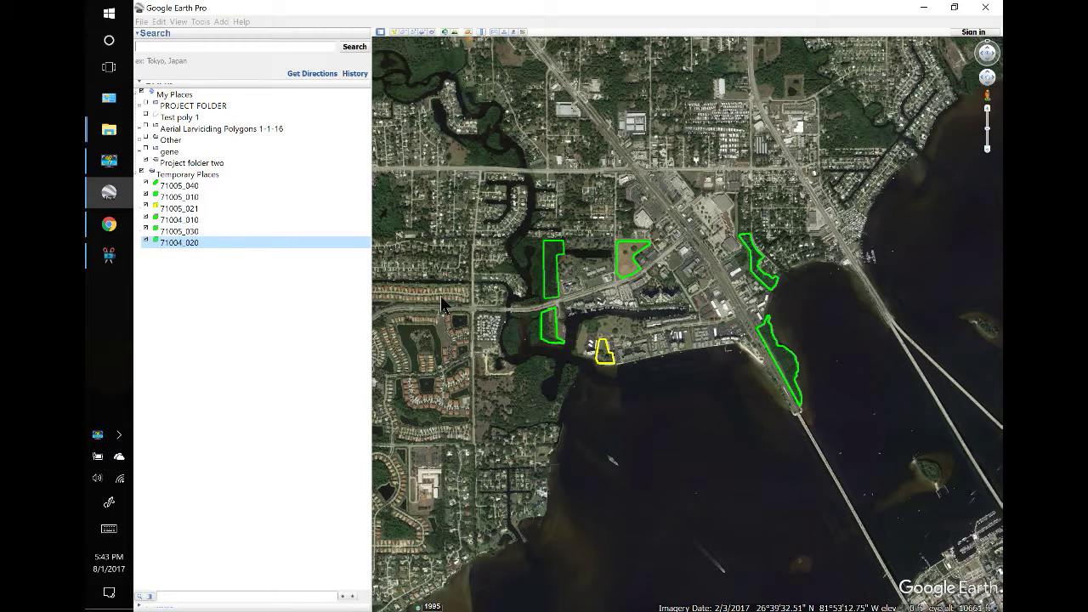
click(441, 298)
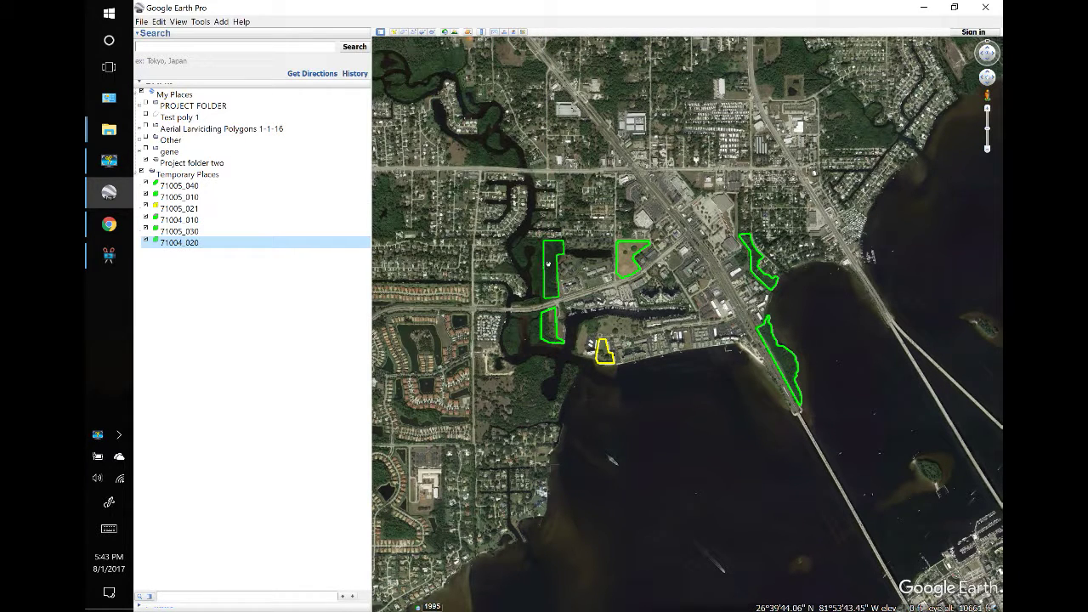
Step: Delete 71005_040 from Google Earth Pro and bring up the Work up folder window
right_click(554, 264)
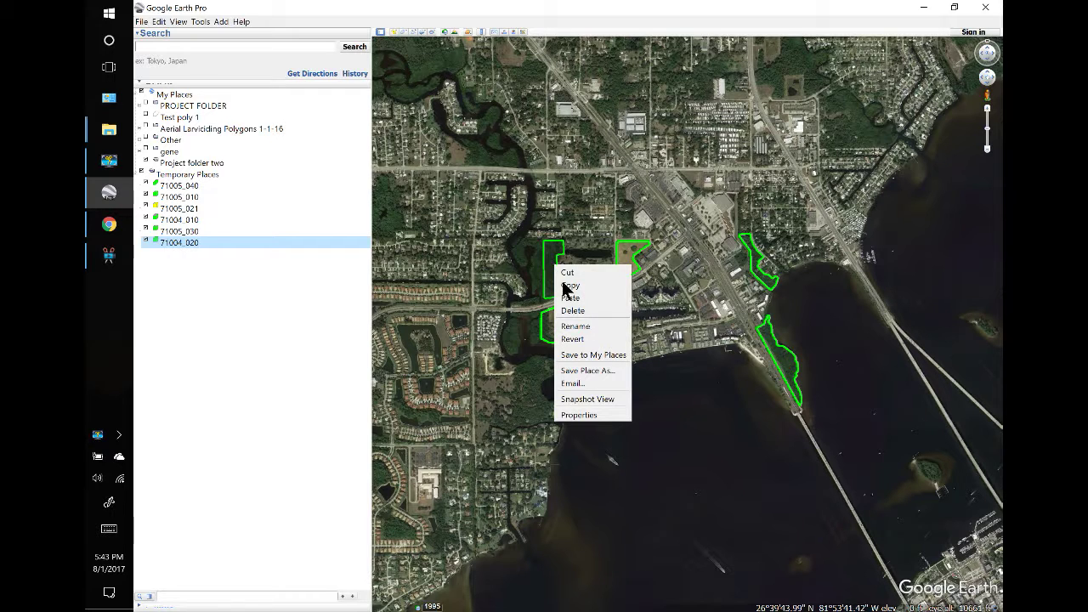
click(568, 311)
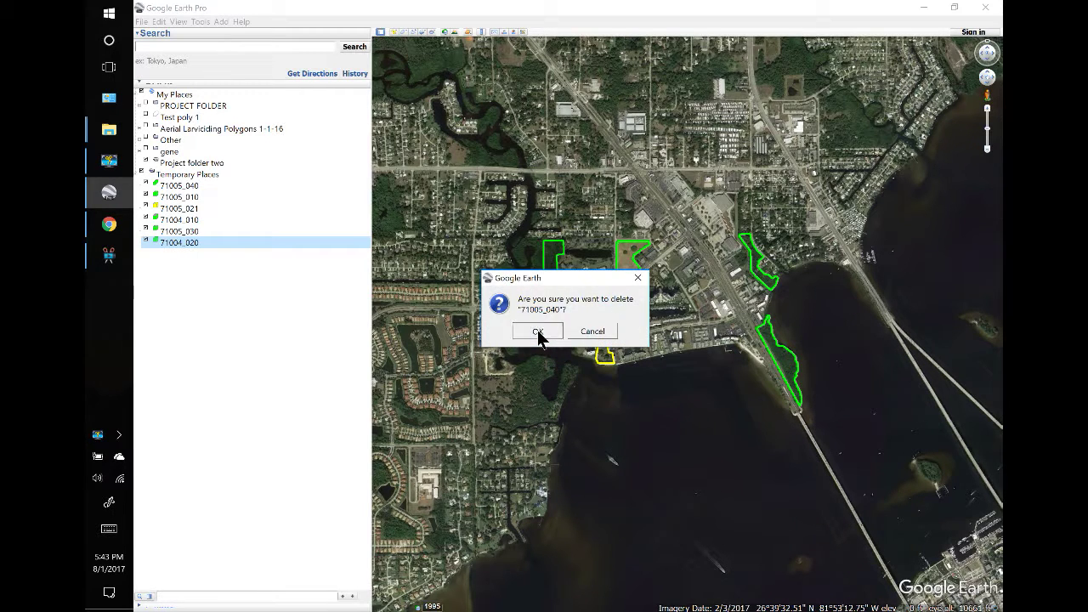
click(541, 330)
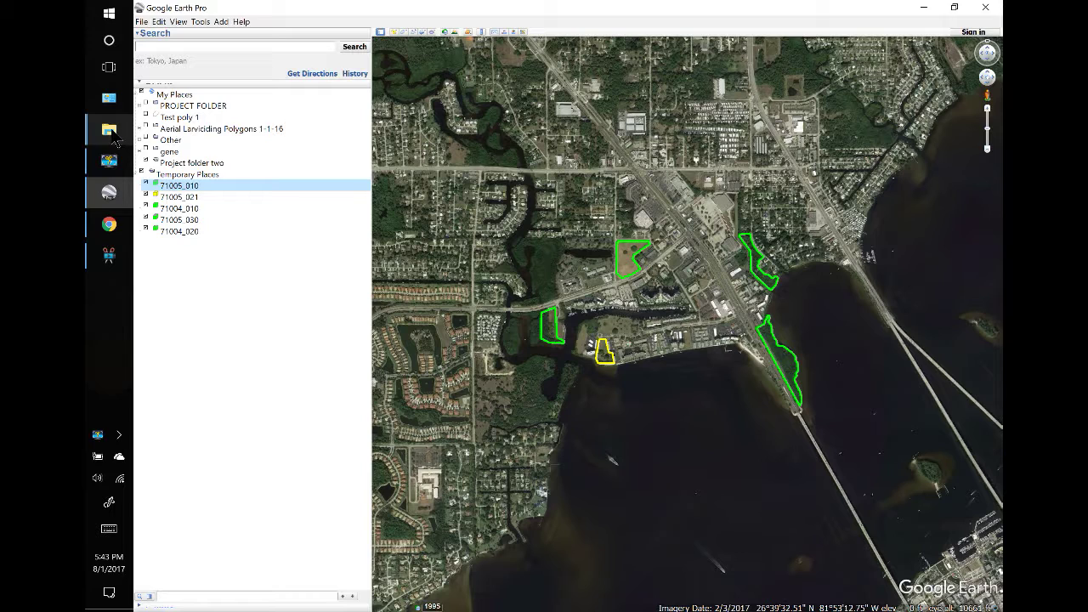
mouse_move(127, 144)
click(205, 77)
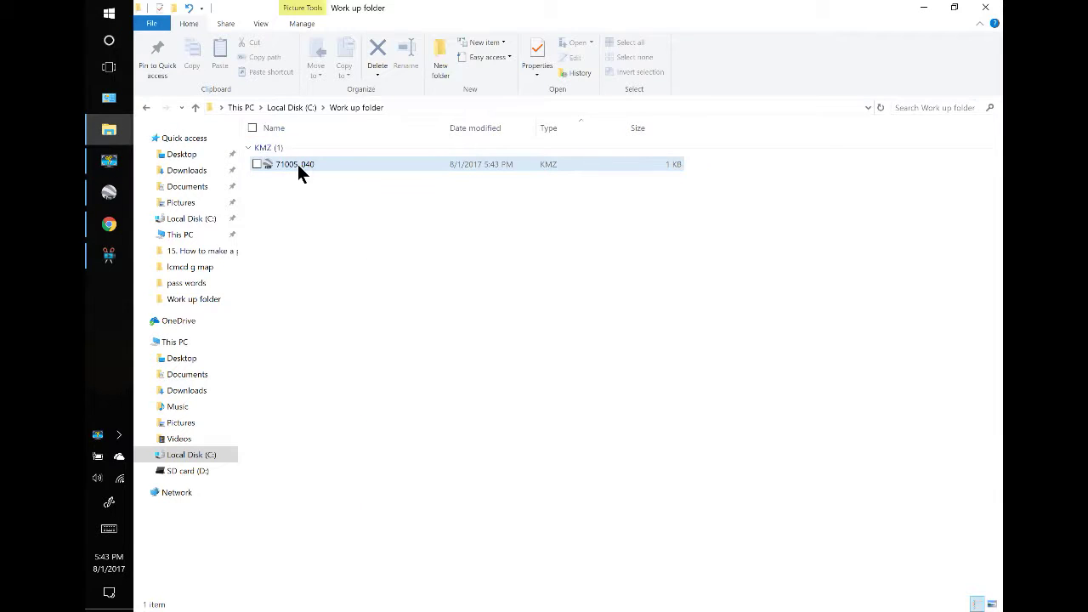
Step: Select the saved 71005_040 KMZ in Work up folder to reload it into Google Earth Pro
click(296, 162)
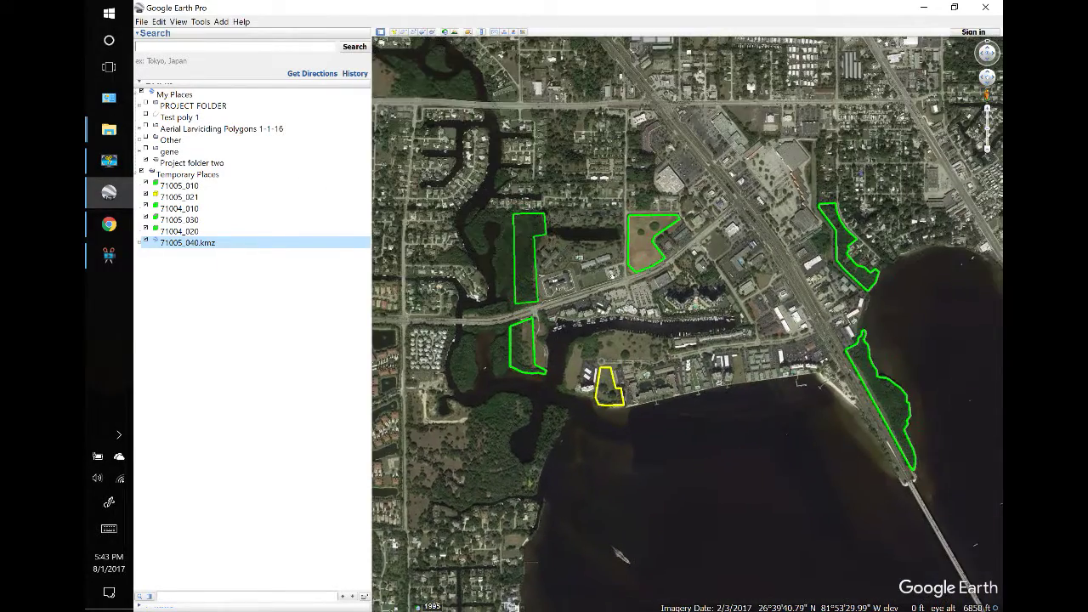
Step: Cut the 71005_010 polygon and paste it into the 71005_040.kmz folder
scroll(716, 288, down, 3)
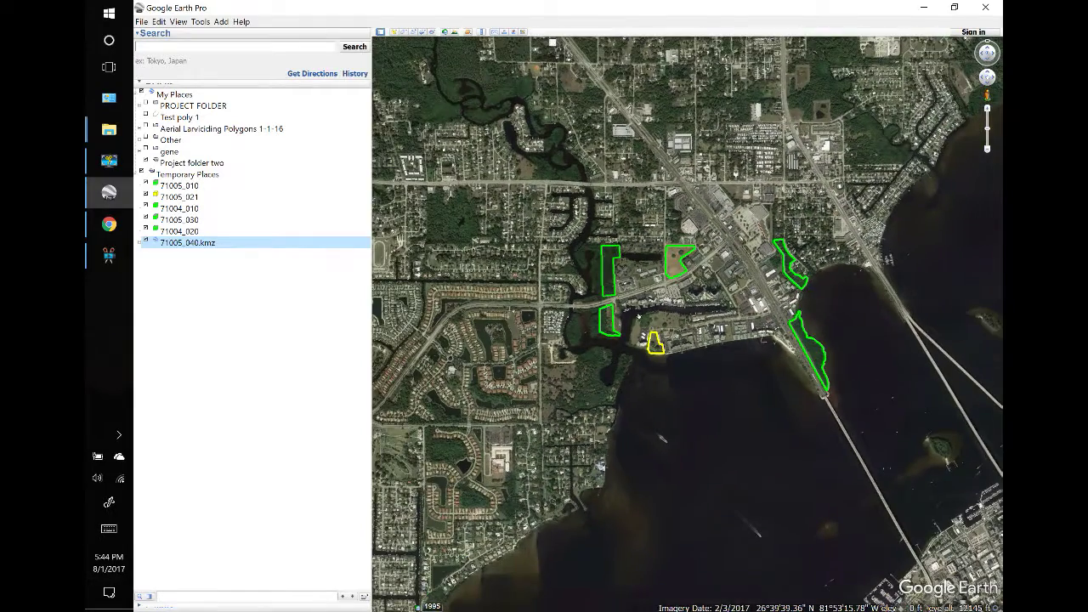
right_click(608, 321)
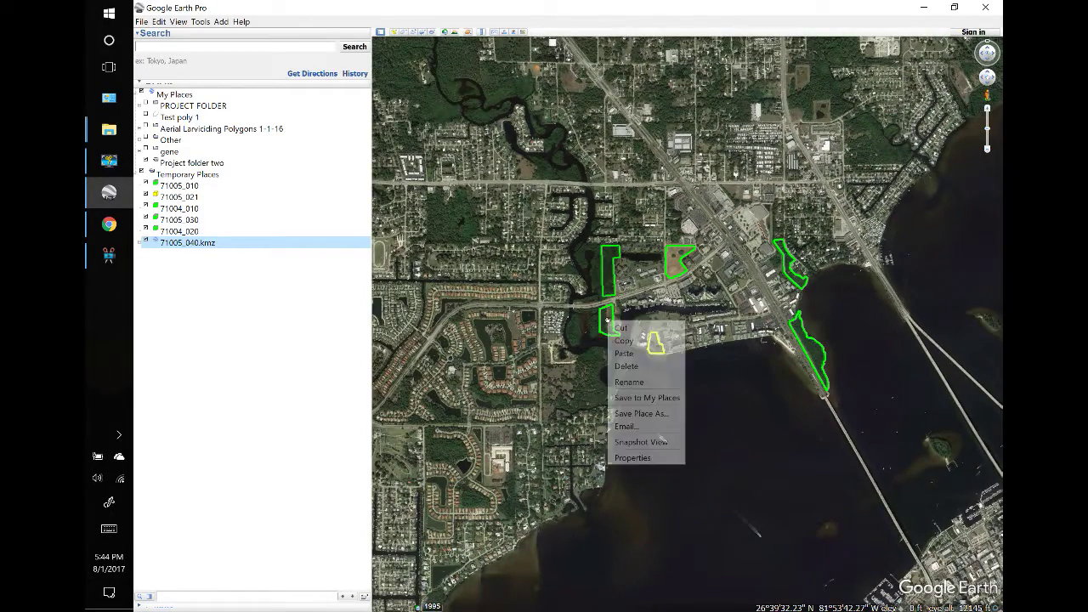
click(624, 326)
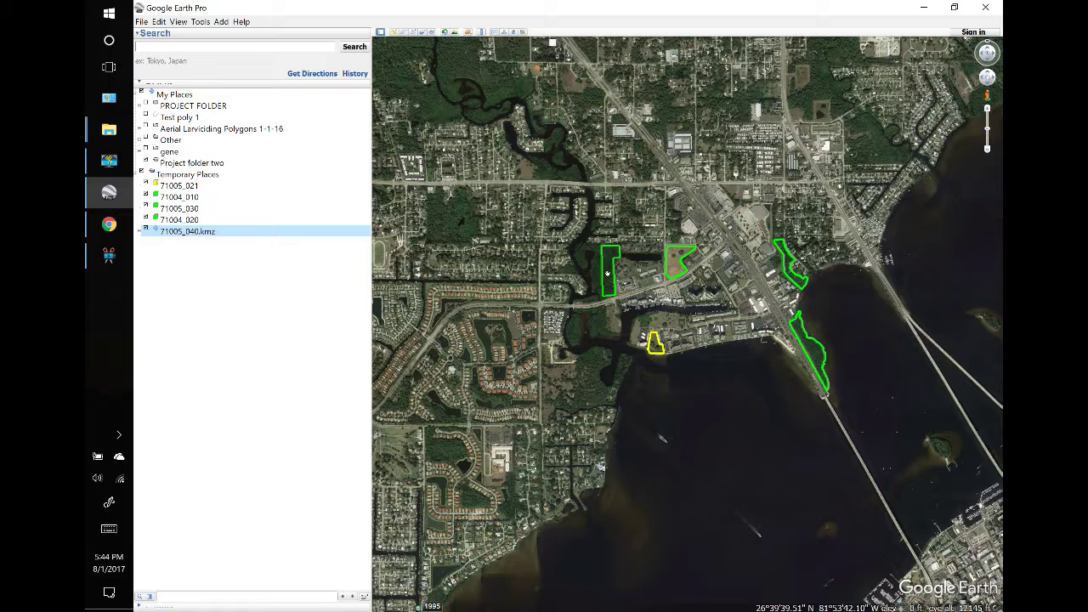
right_click(609, 275)
click(622, 307)
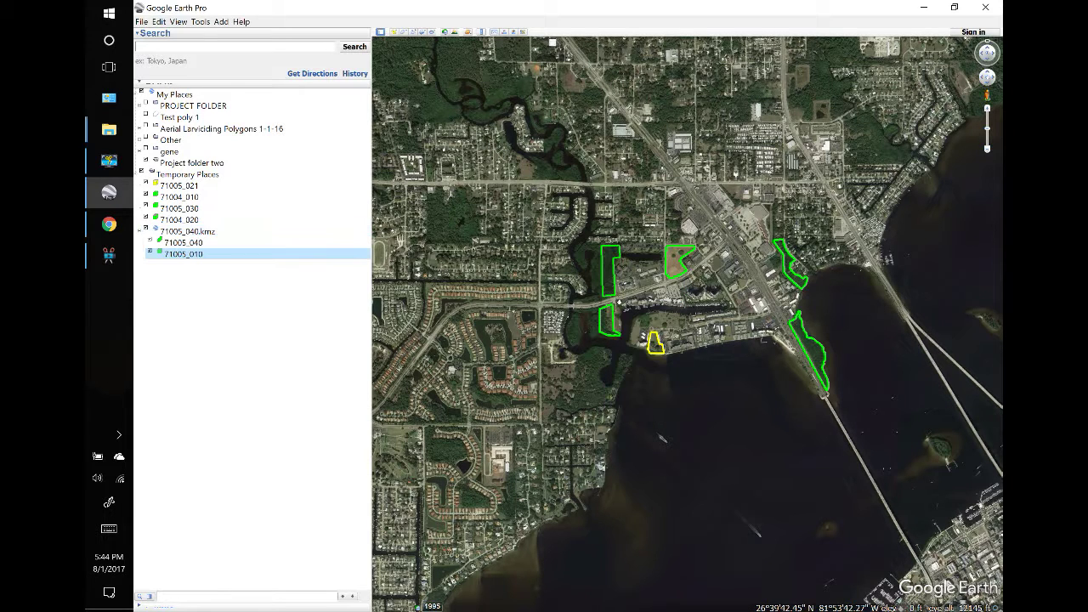
Step: Save the 71005_040.kmz folder as KMZ, replacing the existing 71005_040 file
click(138, 231)
click(140, 230)
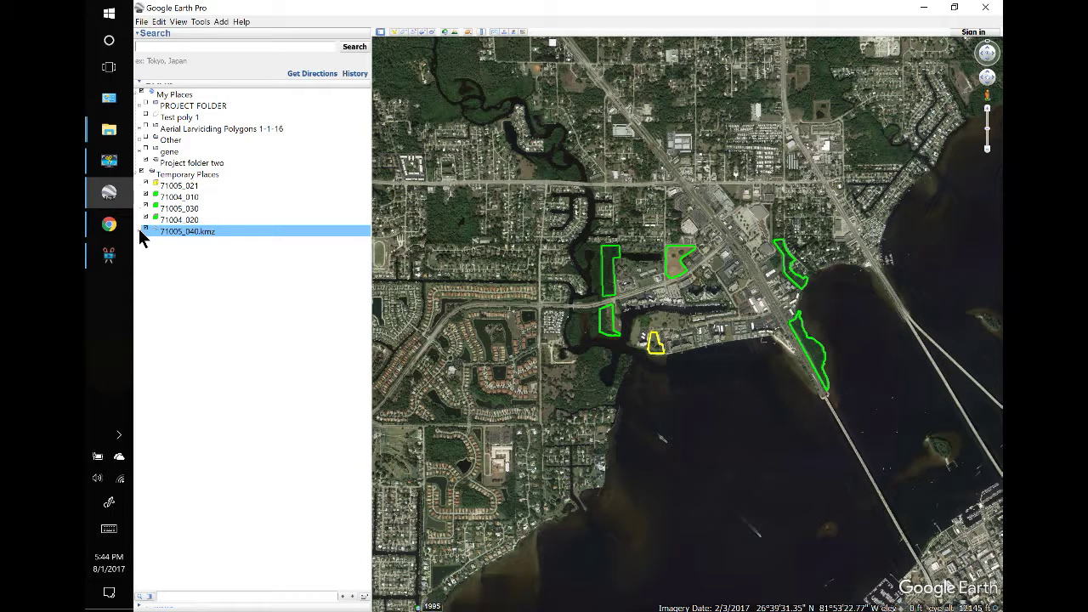
right_click(184, 231)
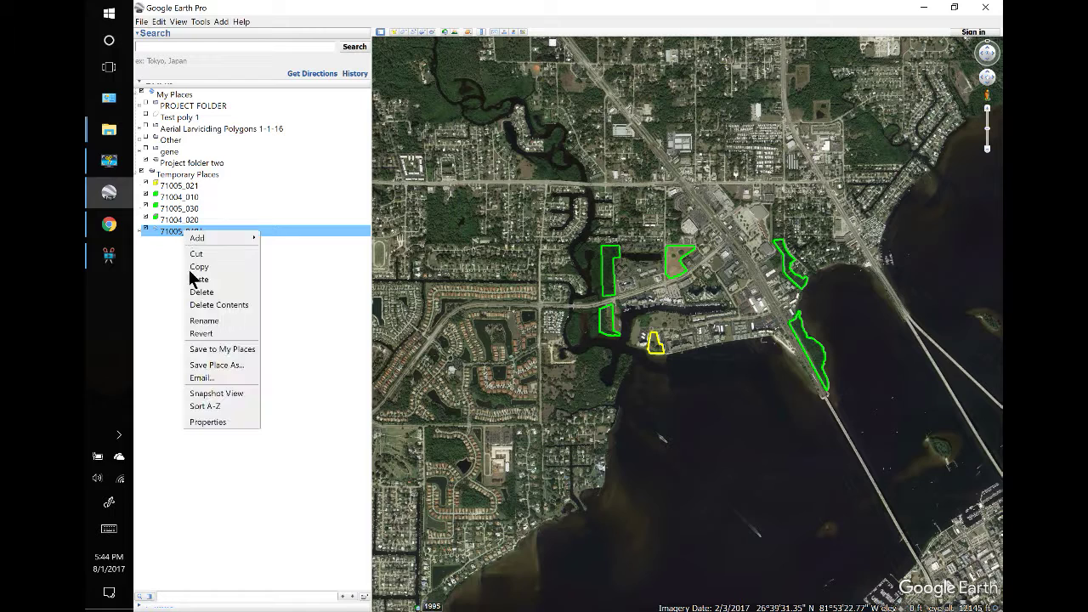
click(212, 366)
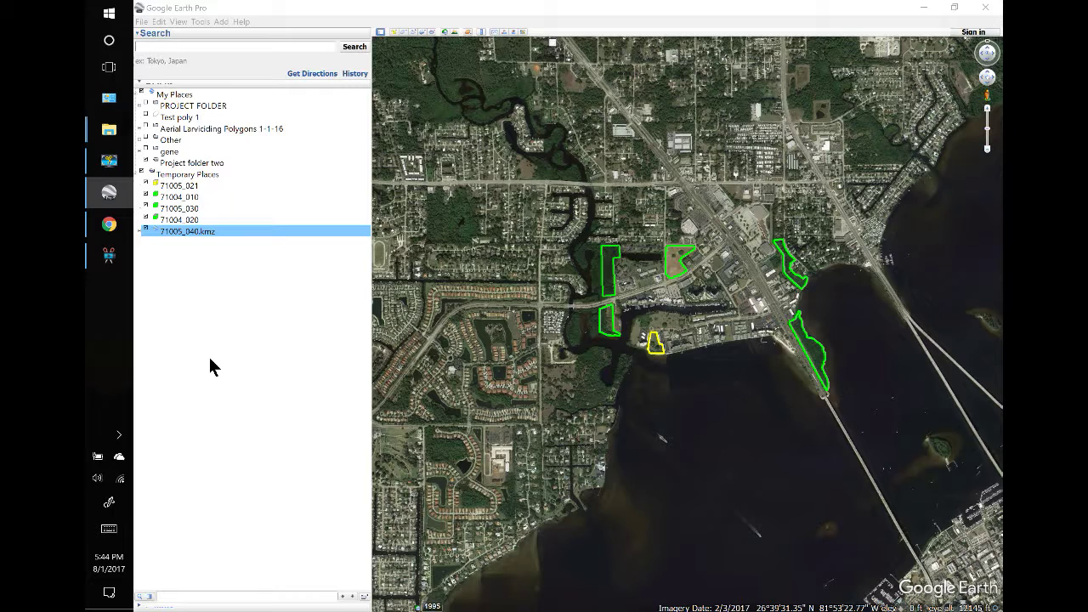
click(438, 299)
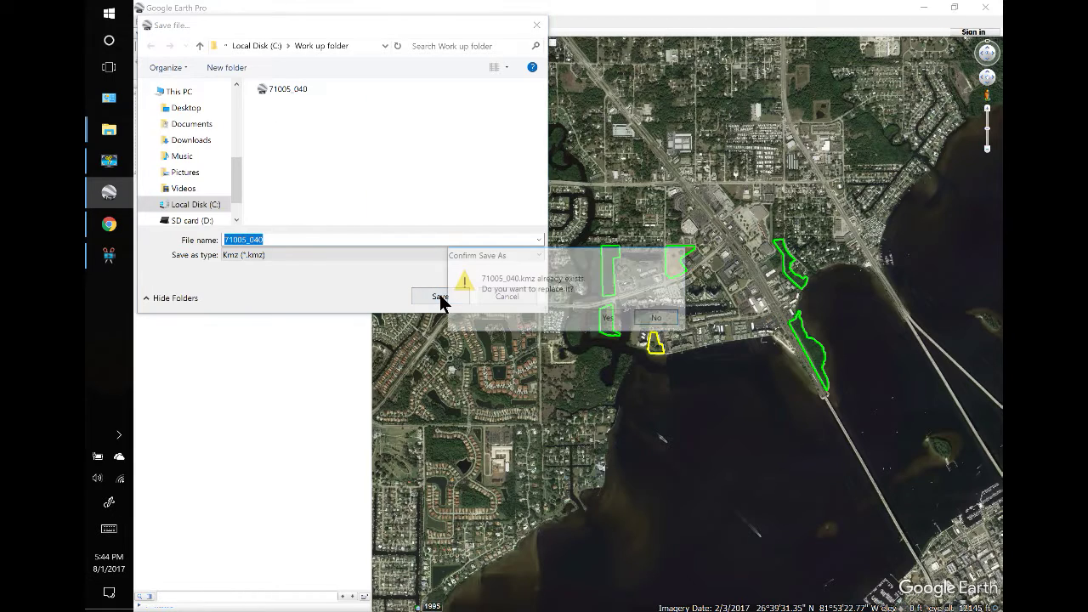
click(608, 320)
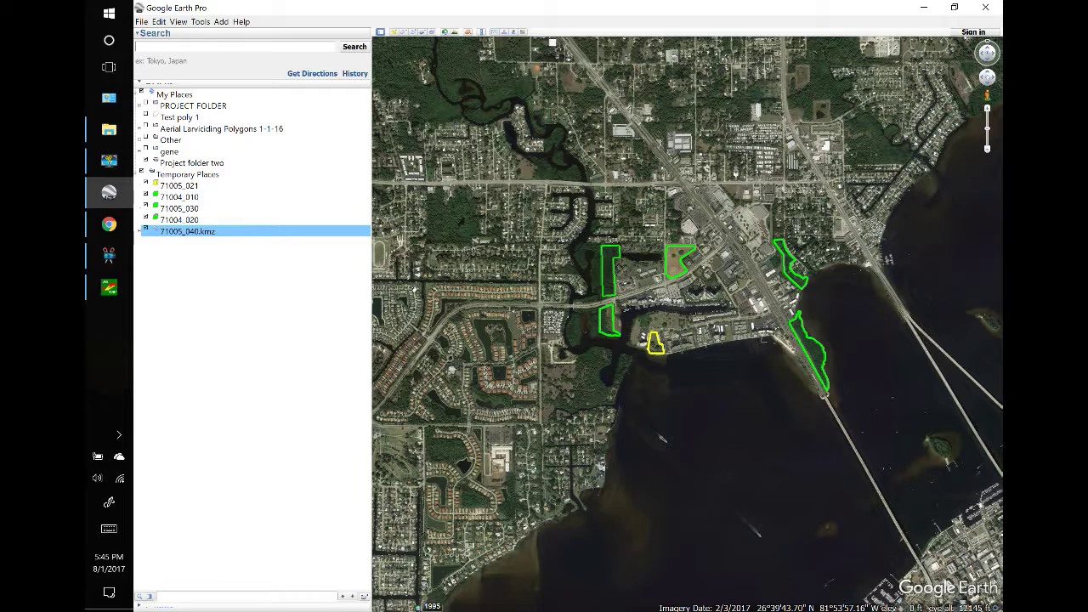
Step: Switch over to AG-NAV SprayView
click(109, 287)
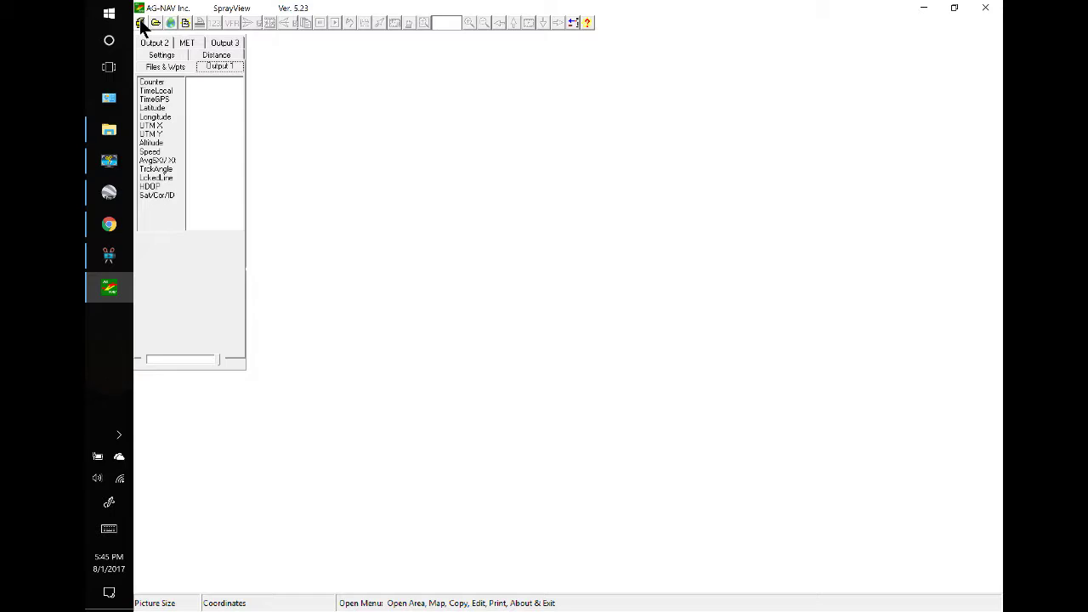
Step: Batch-convert 71005_040.kmz from the Work up folder via Import > Batch Conversion (KML/KMZ)
click(141, 24)
mouse_move(190, 136)
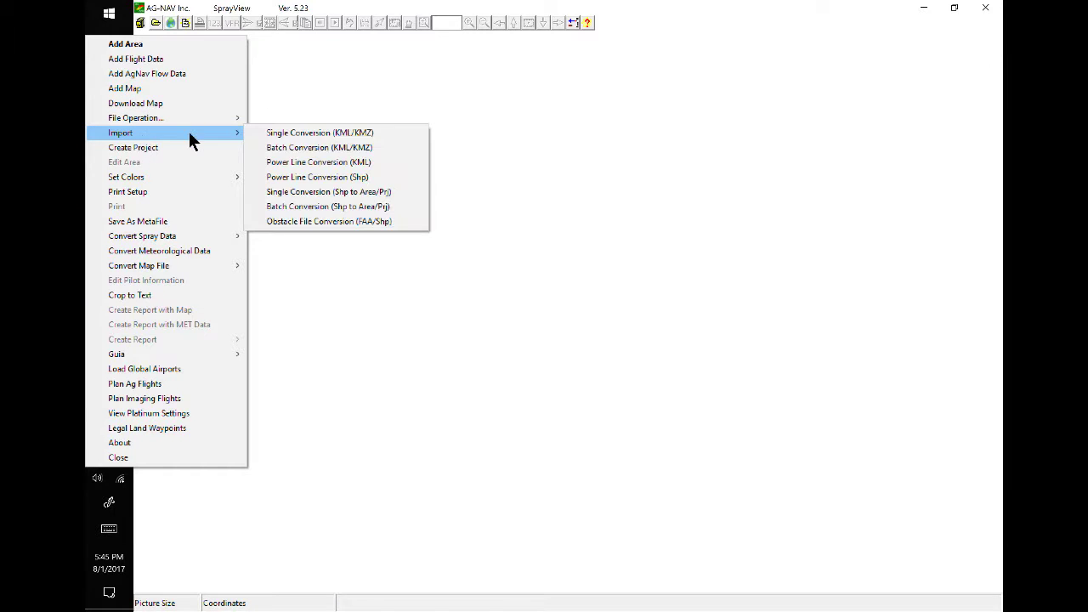
click(294, 147)
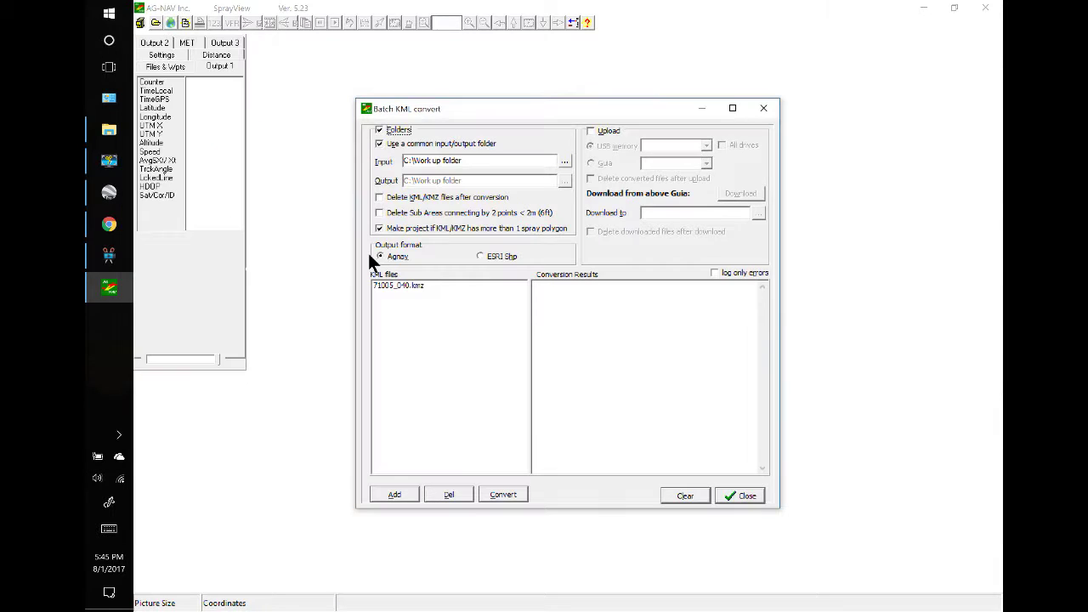
click(499, 492)
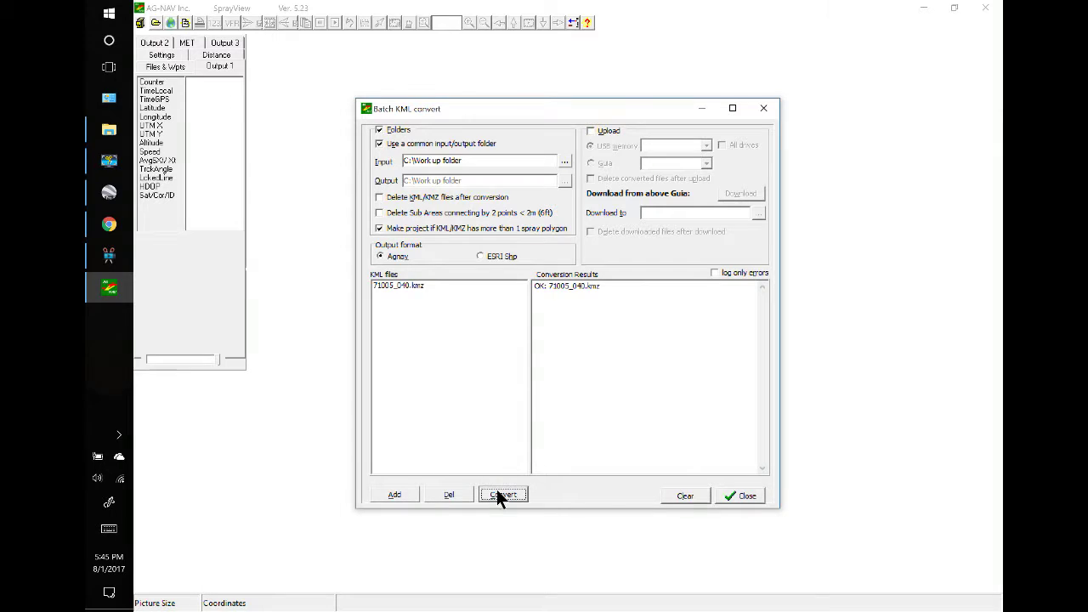
click(737, 493)
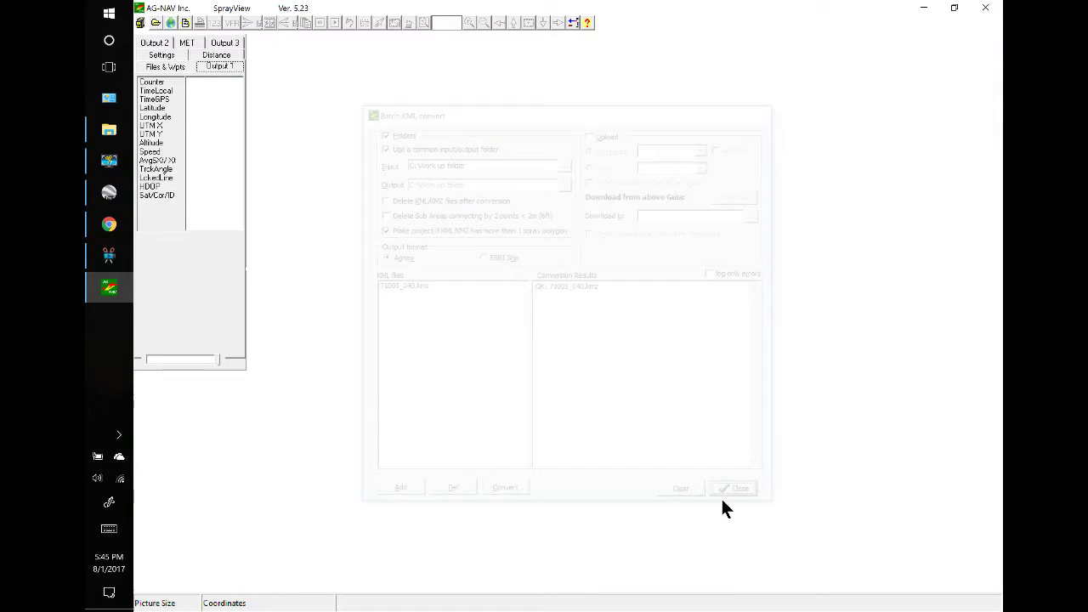
Step: Open the converted 71005_040 project without flight data files, then minimize SprayView
click(156, 23)
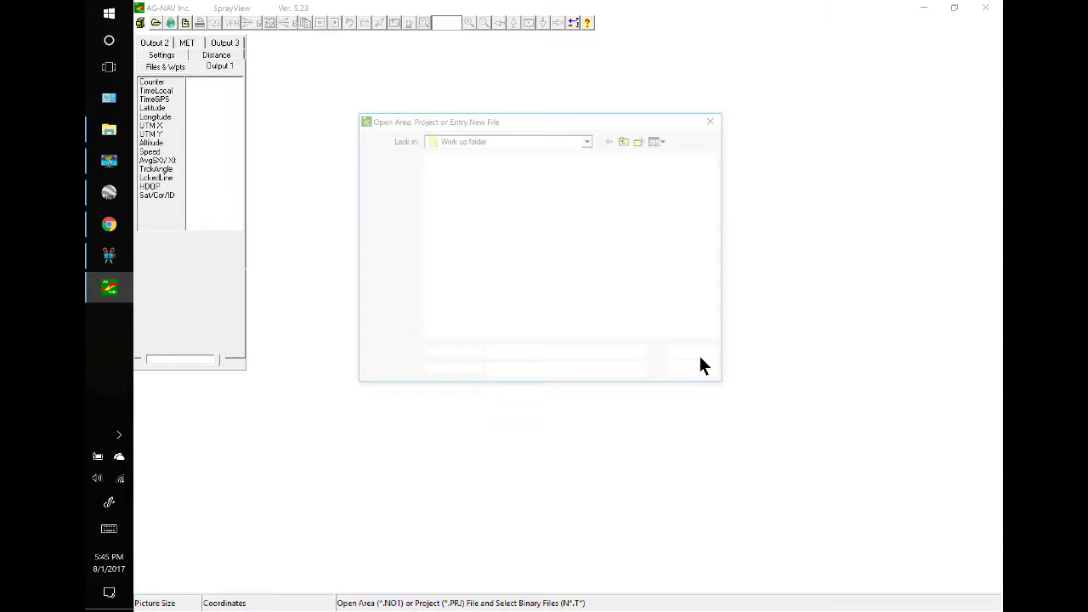
double_click(459, 173)
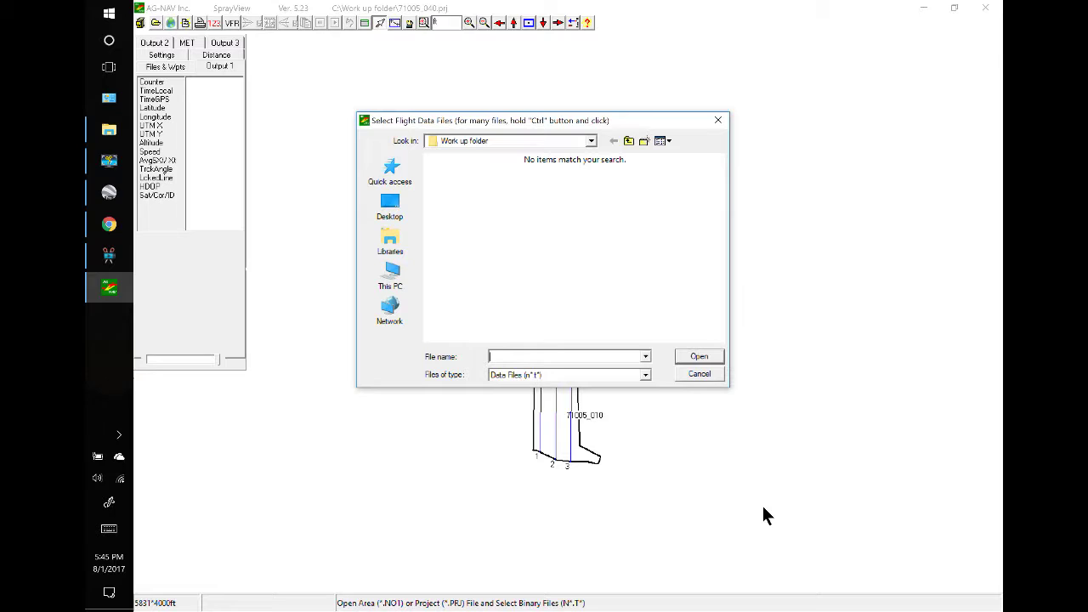
click(718, 120)
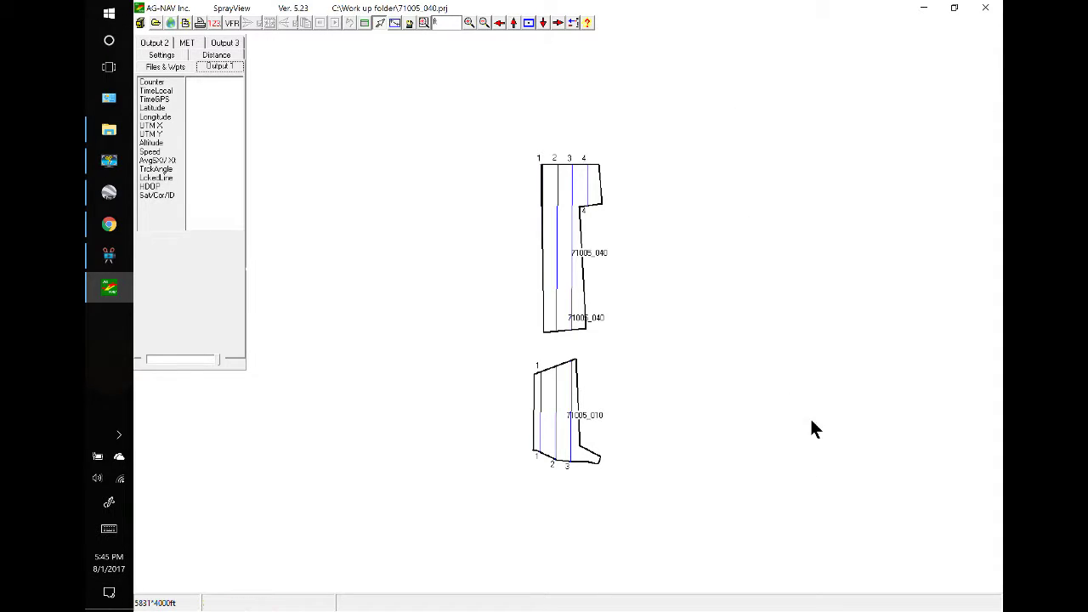
click(108, 284)
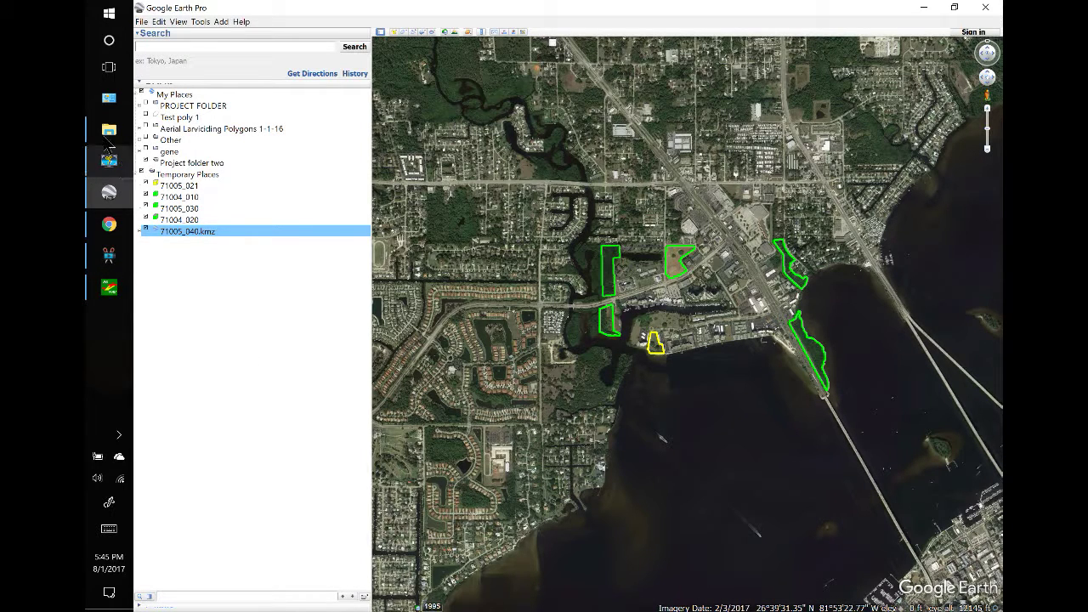
Step: Select all four 71005_040 files in Work up folder, delete them, and return to Google Earth
mouse_move(100, 129)
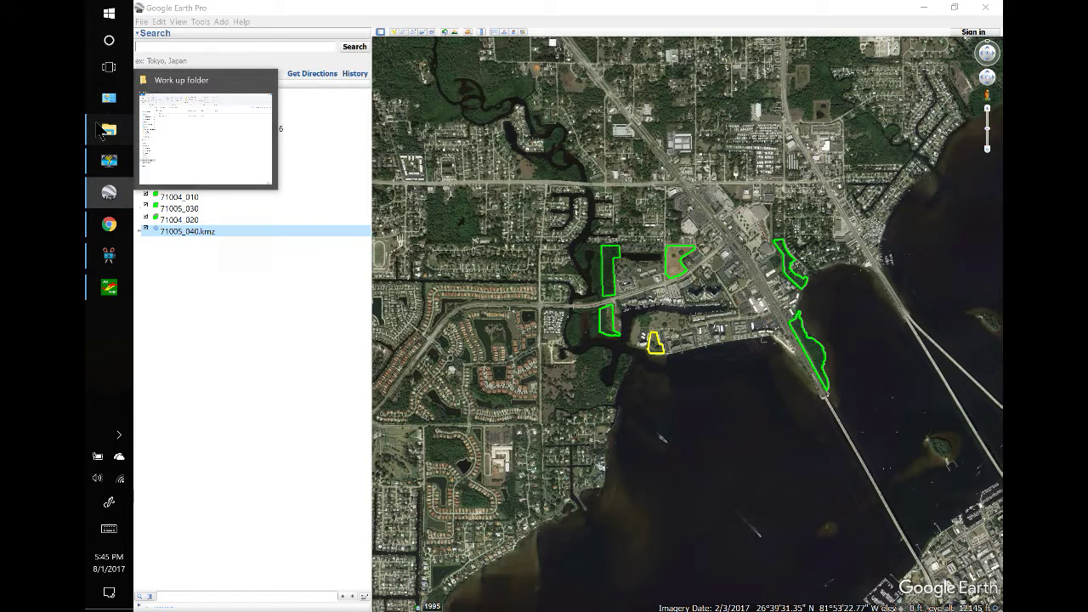
click(162, 170)
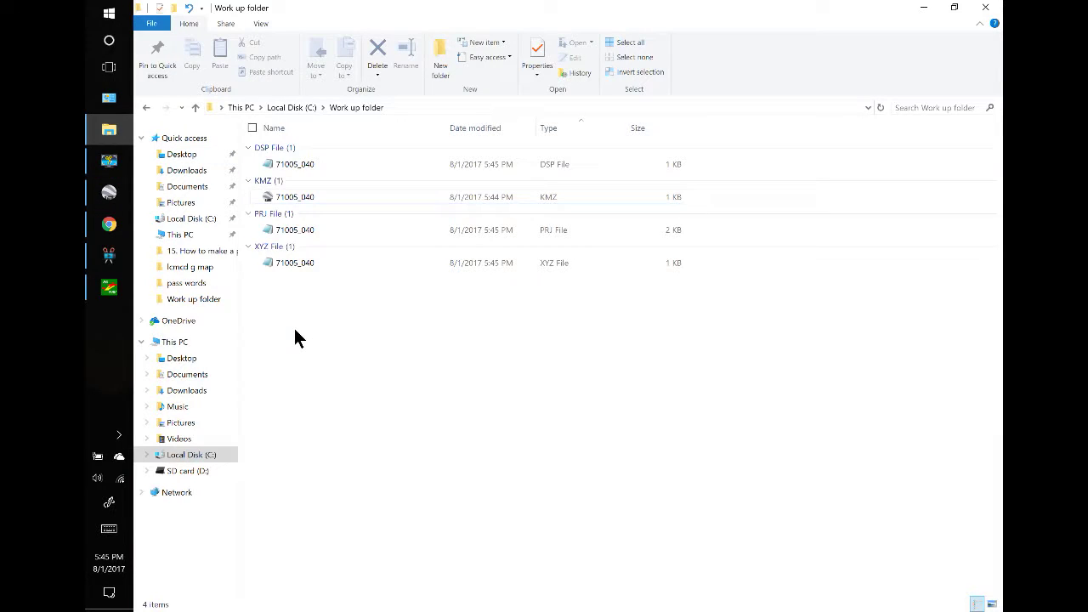
key(ctrl+a)
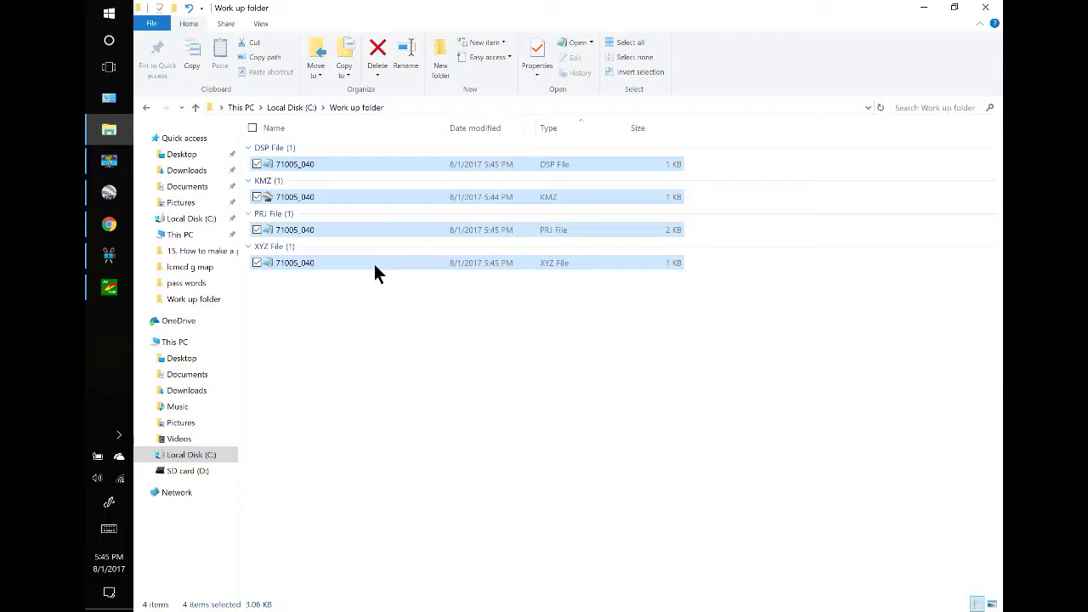
right_click(374, 264)
click(286, 369)
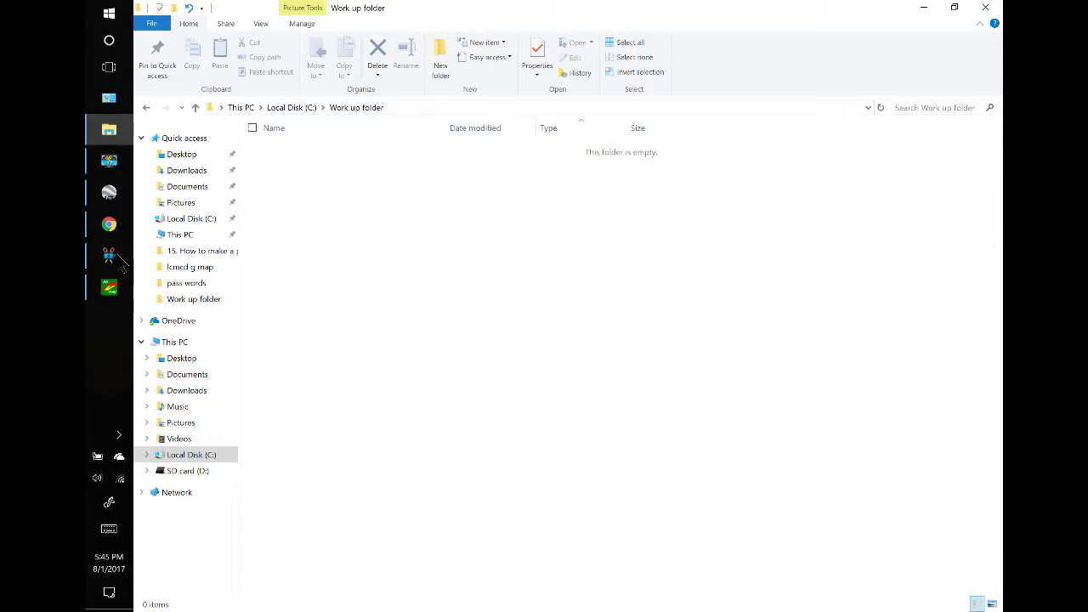
click(110, 201)
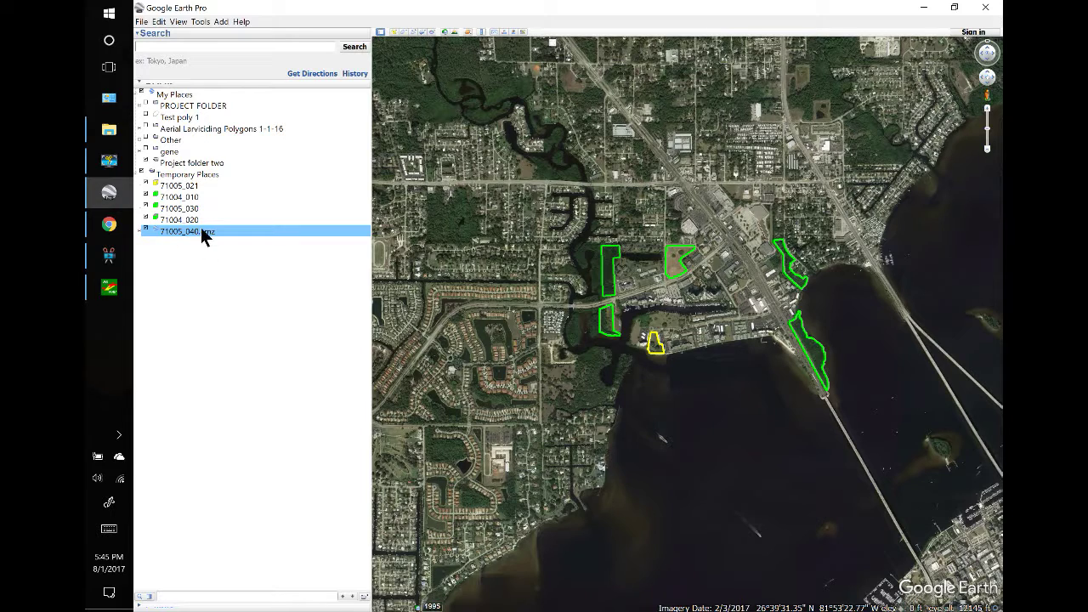
Step: Save the 71005_021, 71004_010 and 71005_030 polygons as KMZ files in Work up folder
right_click(171, 186)
click(195, 289)
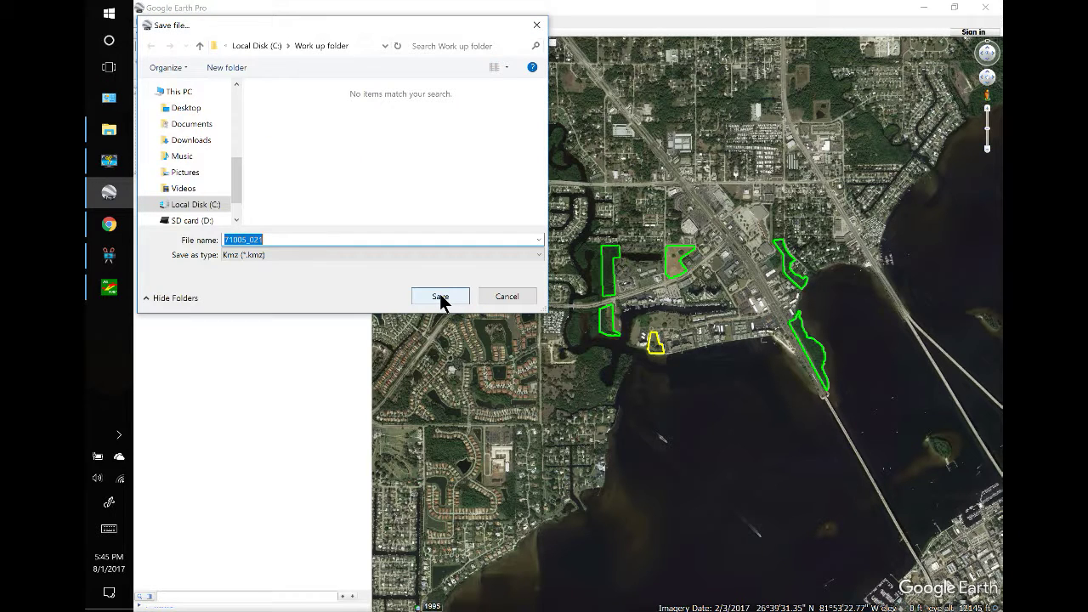
click(440, 297)
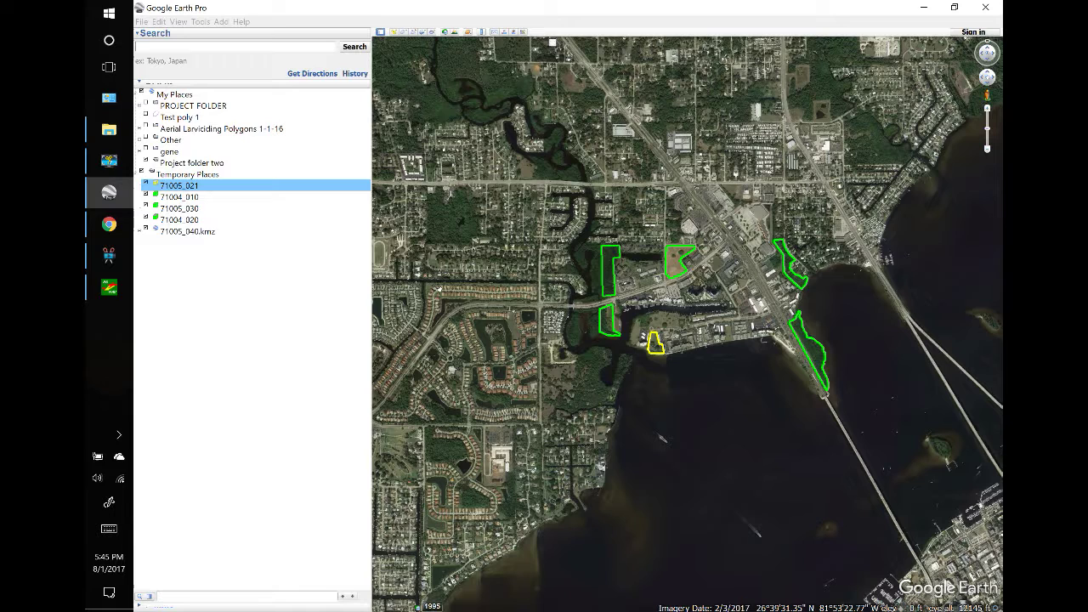
right_click(196, 197)
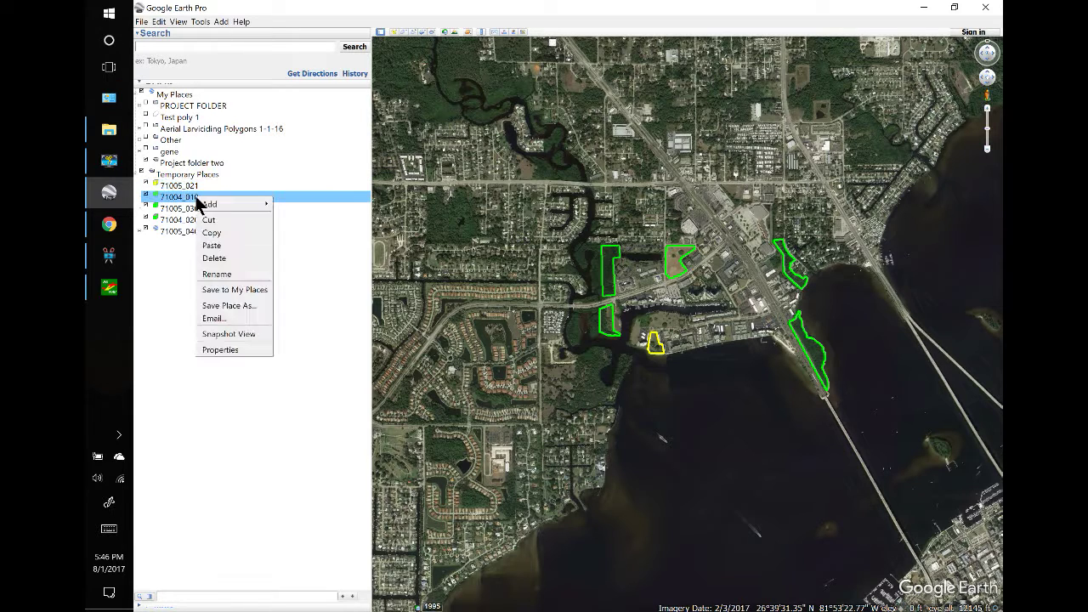
click(227, 304)
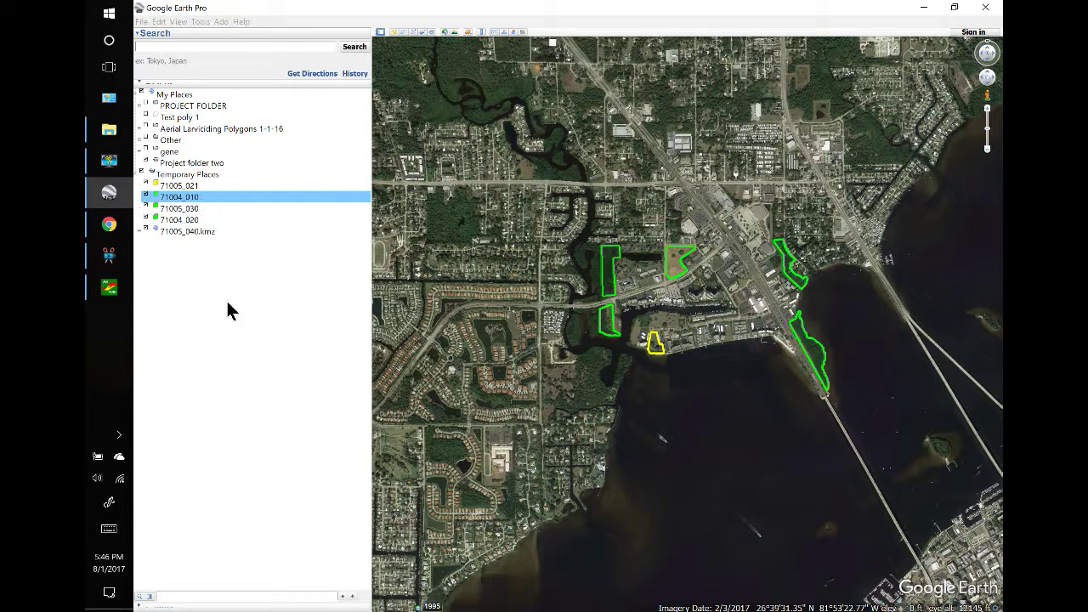
click(442, 298)
click(168, 209)
right_click(170, 217)
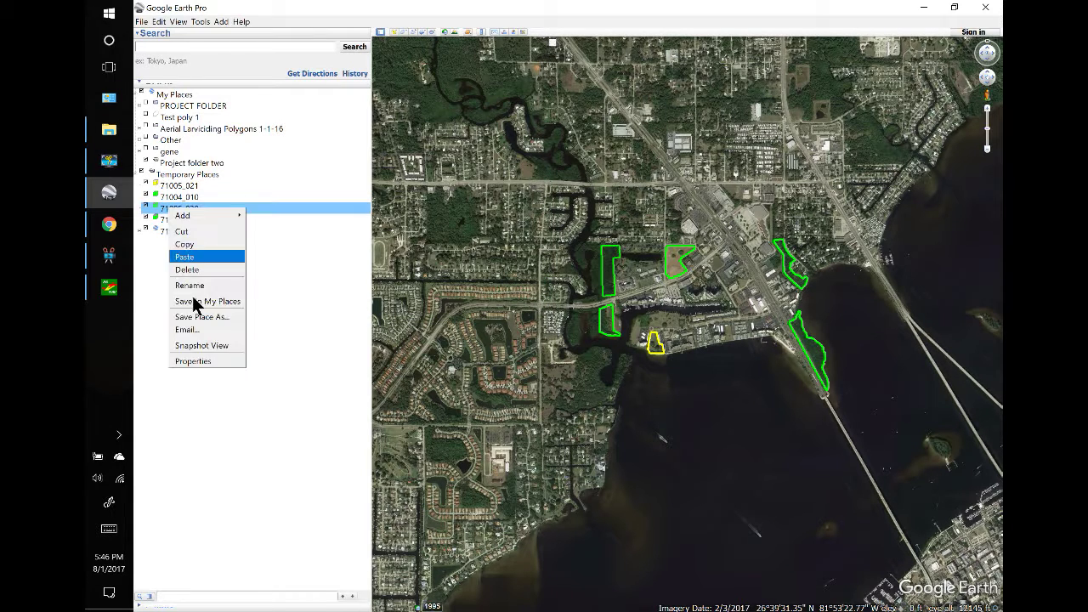
click(195, 312)
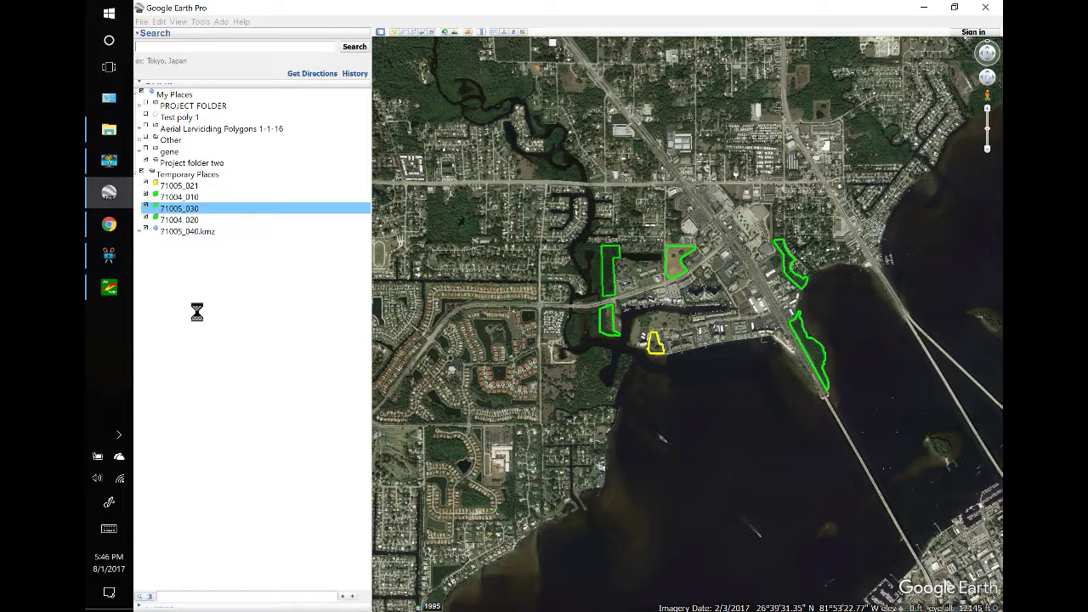
click(444, 295)
Step: Save the 71004_020 and 71005_040 polygons as KMZ files in Work up folder
click(169, 220)
right_click(169, 219)
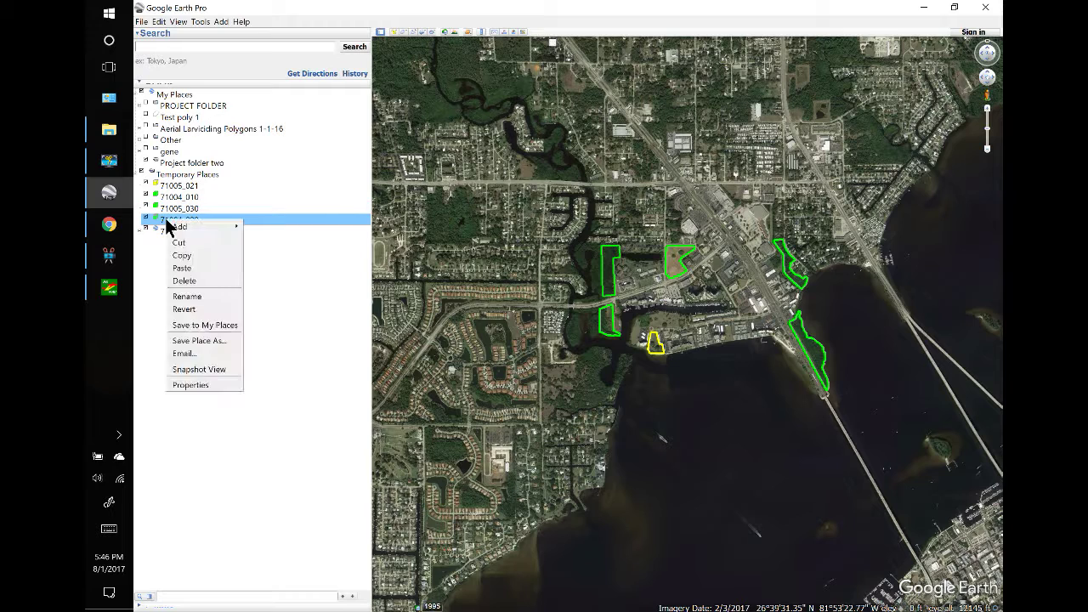
click(190, 339)
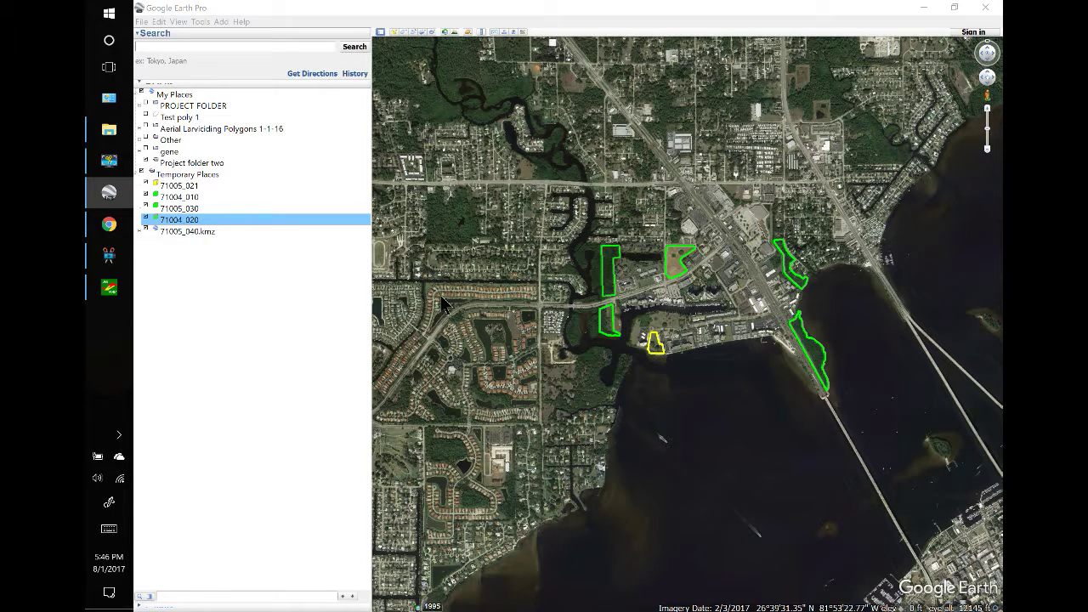
click(440, 297)
right_click(184, 232)
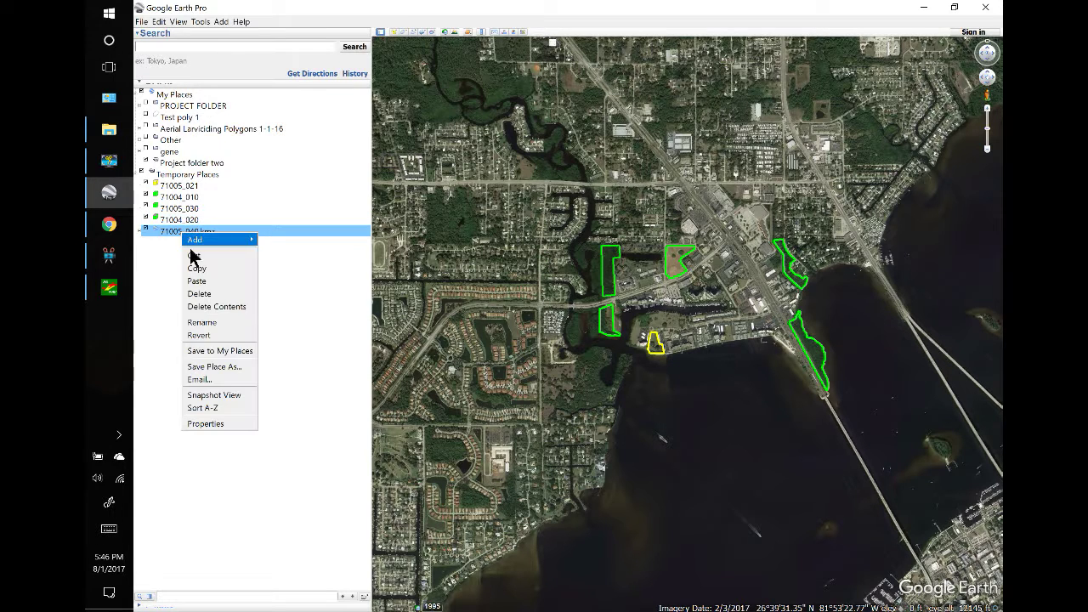
click(218, 366)
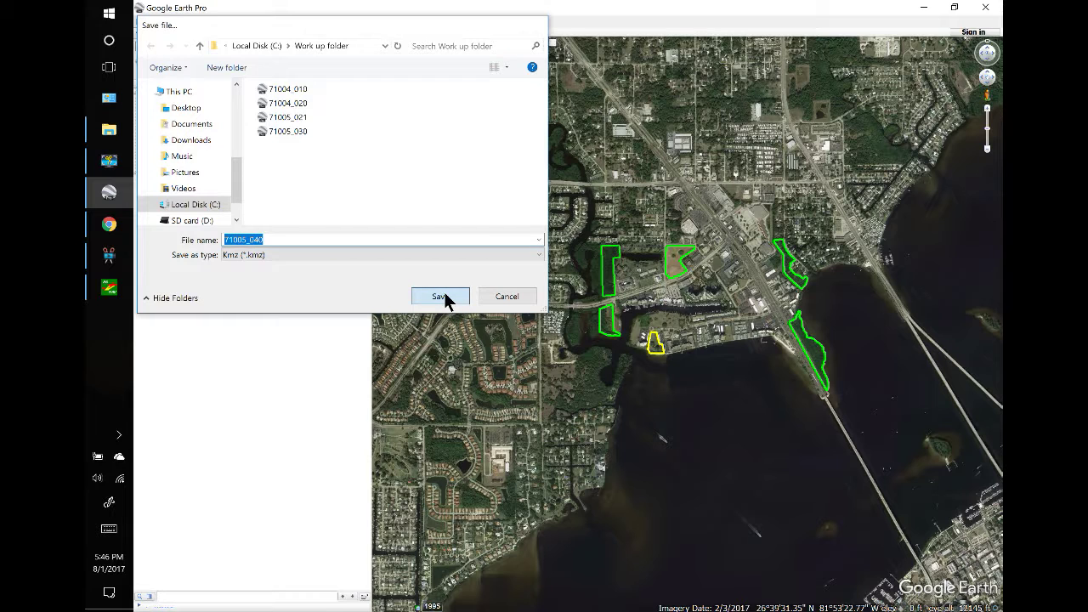
click(440, 296)
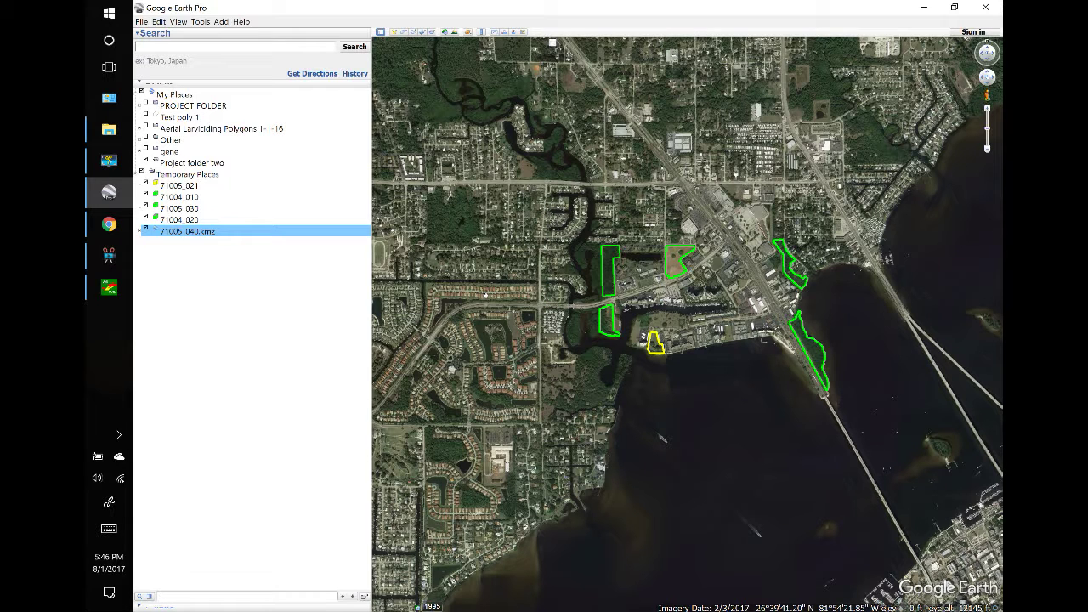
Step: In SprayView, batch-convert the five KMZ files in the Work up folder
click(109, 288)
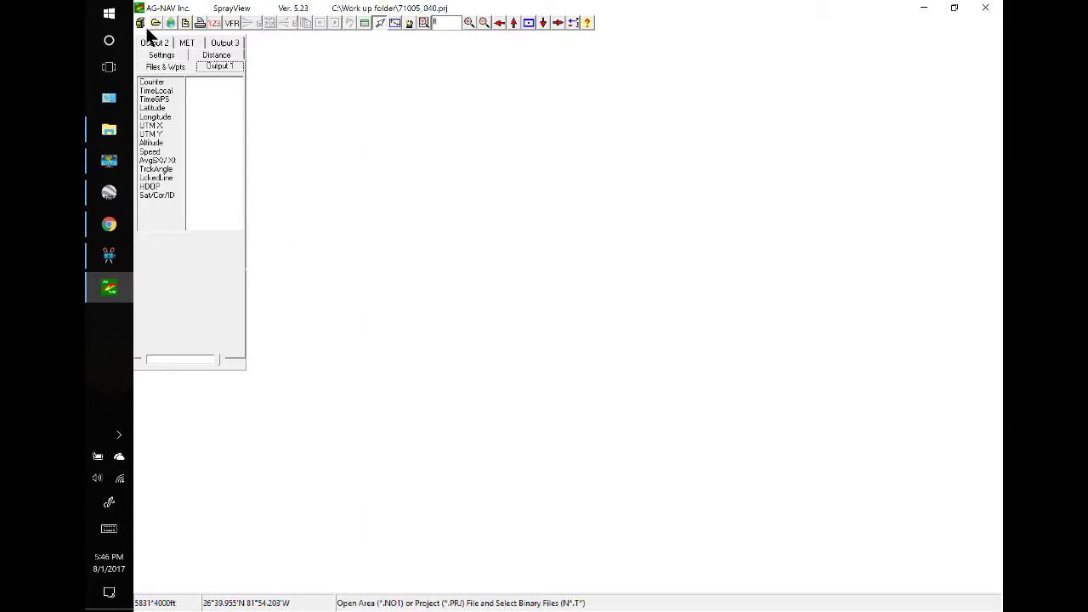
click(141, 23)
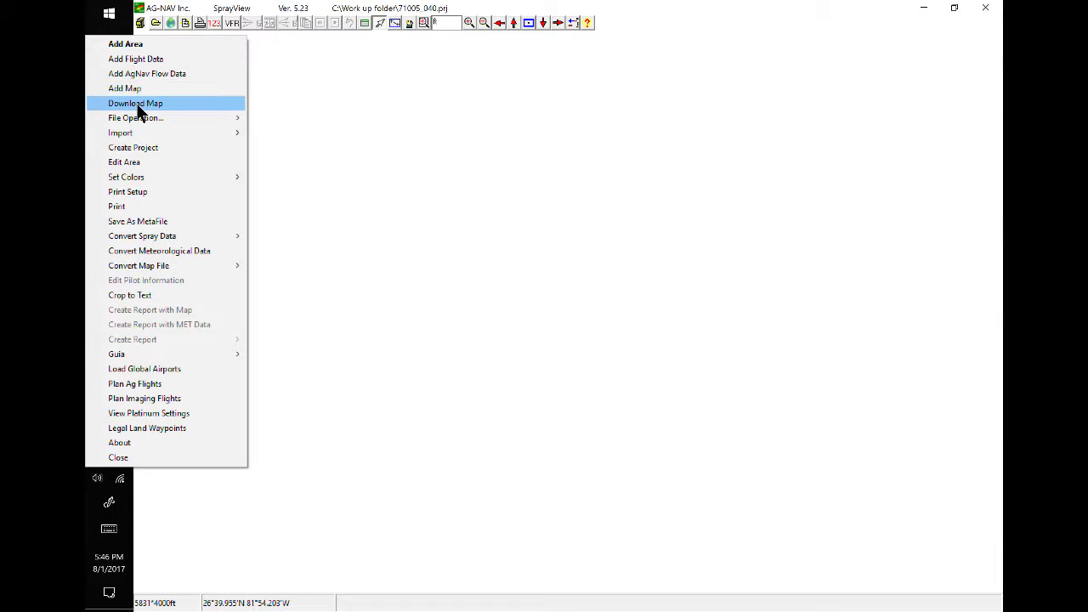
mouse_move(214, 127)
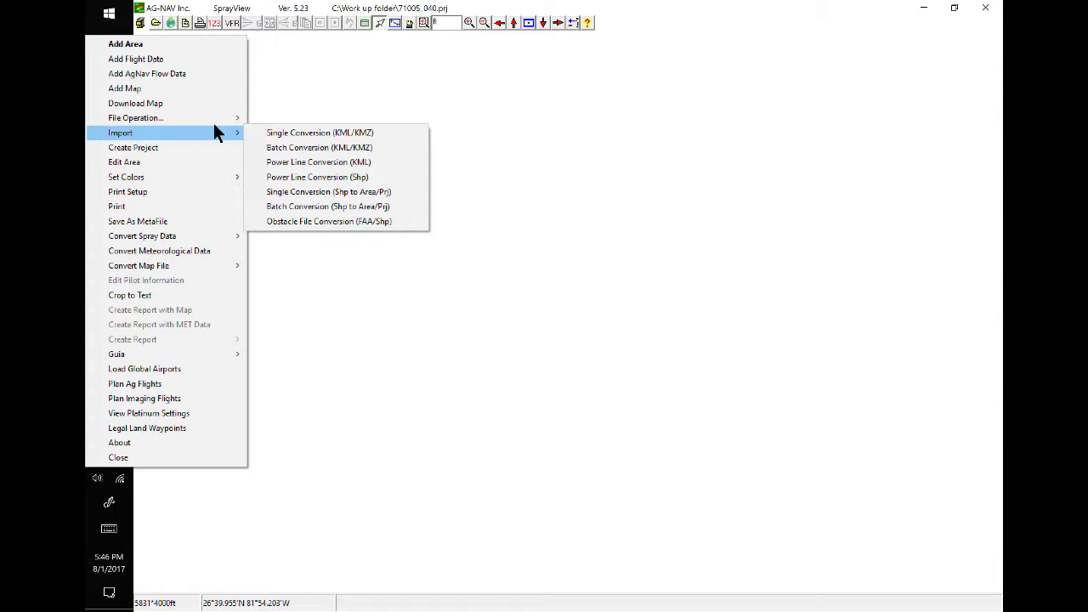
click(288, 149)
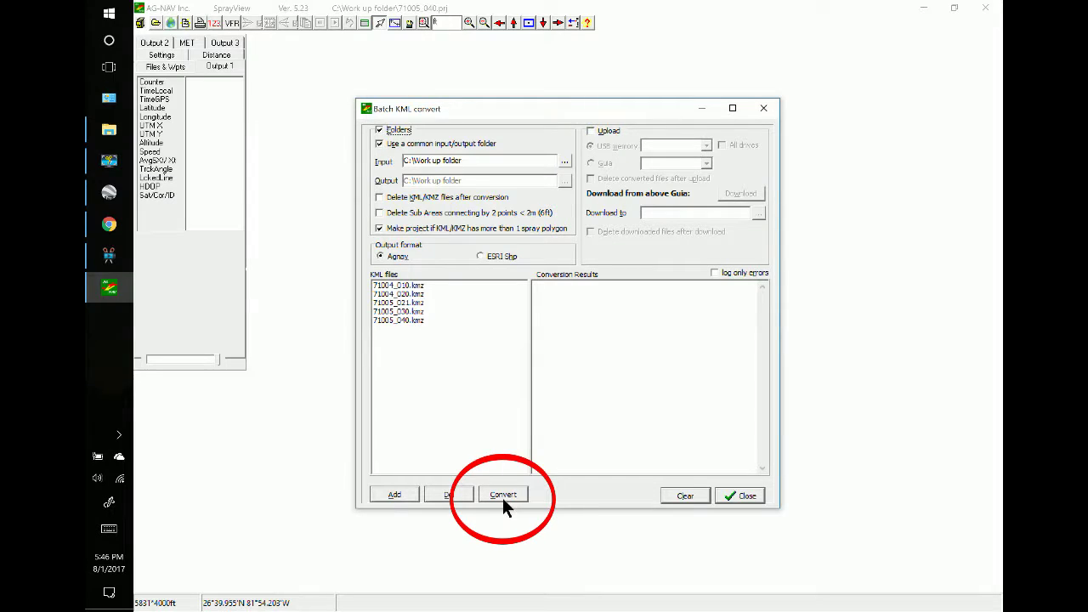
click(502, 493)
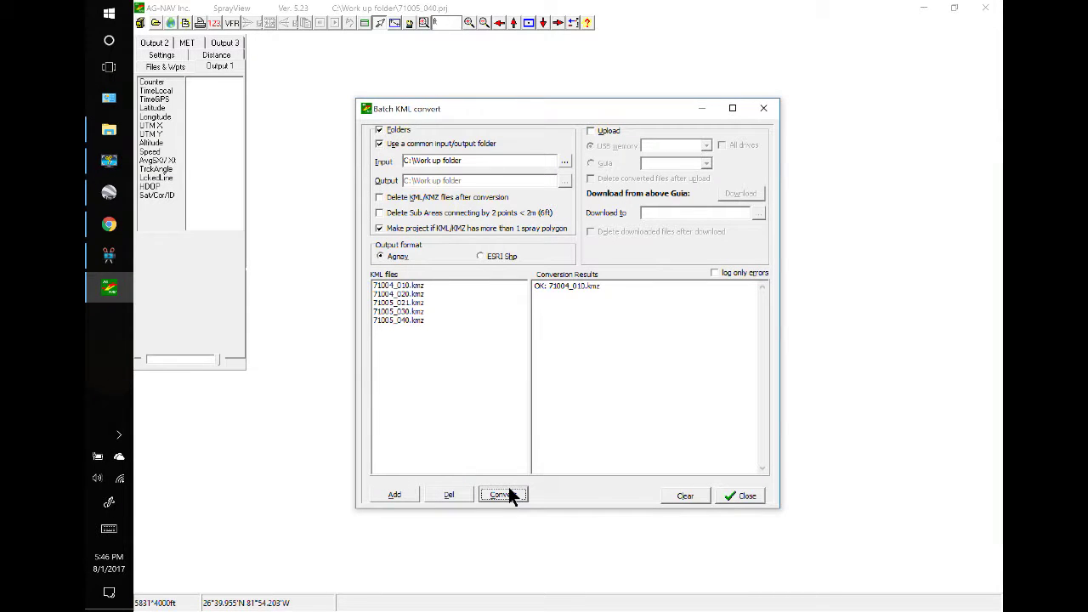
click(740, 496)
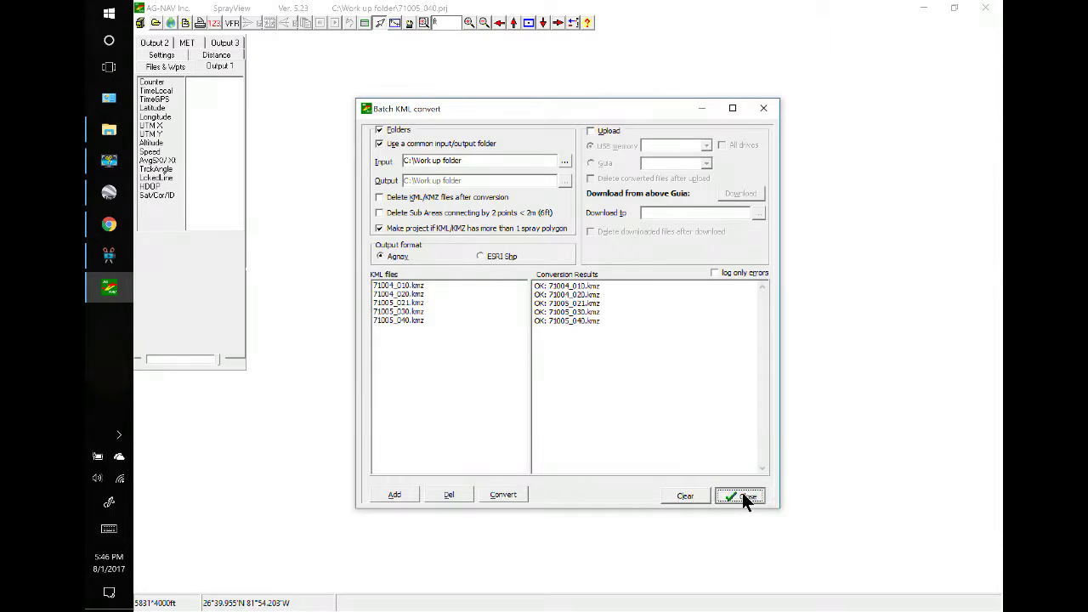
Step: Open the area files 71005_040, 71005_030, 71005_021, 71004_020 and 71004_010 together
click(156, 22)
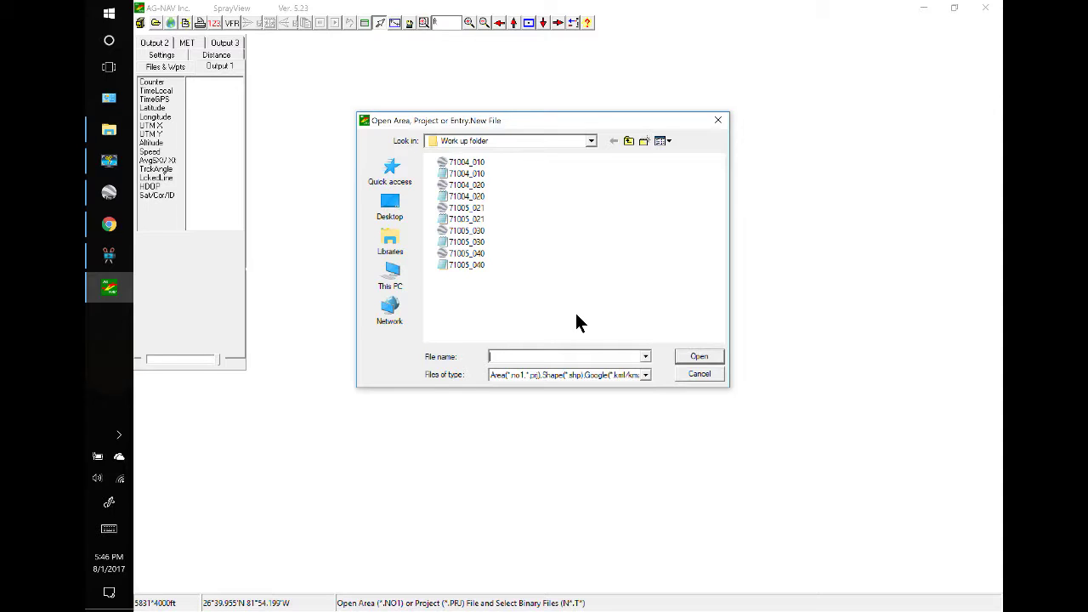
click(433, 262)
click(434, 241)
click(431, 218)
click(430, 196)
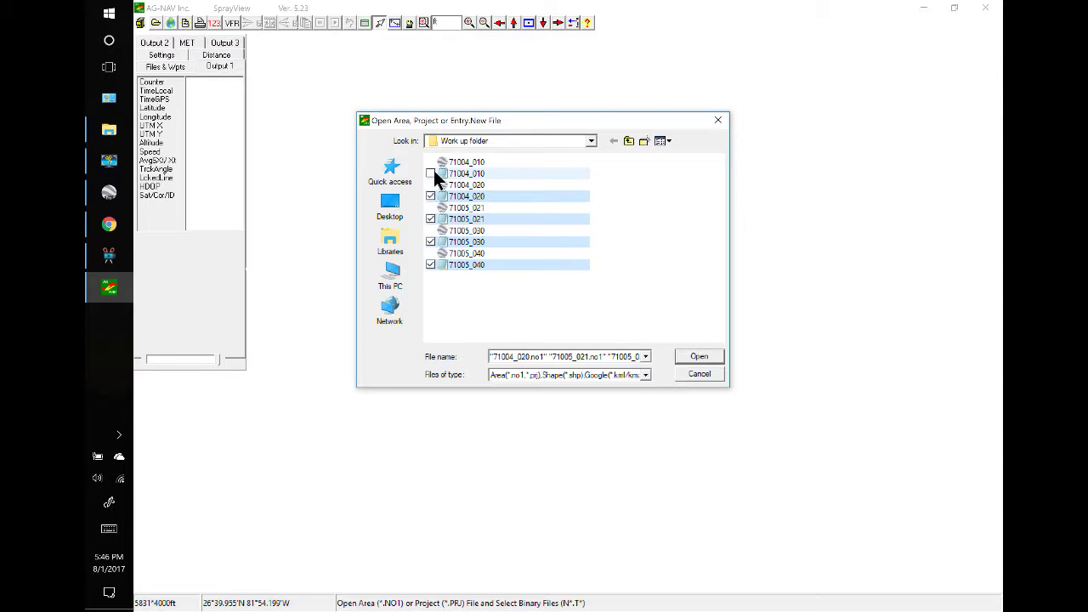
click(430, 173)
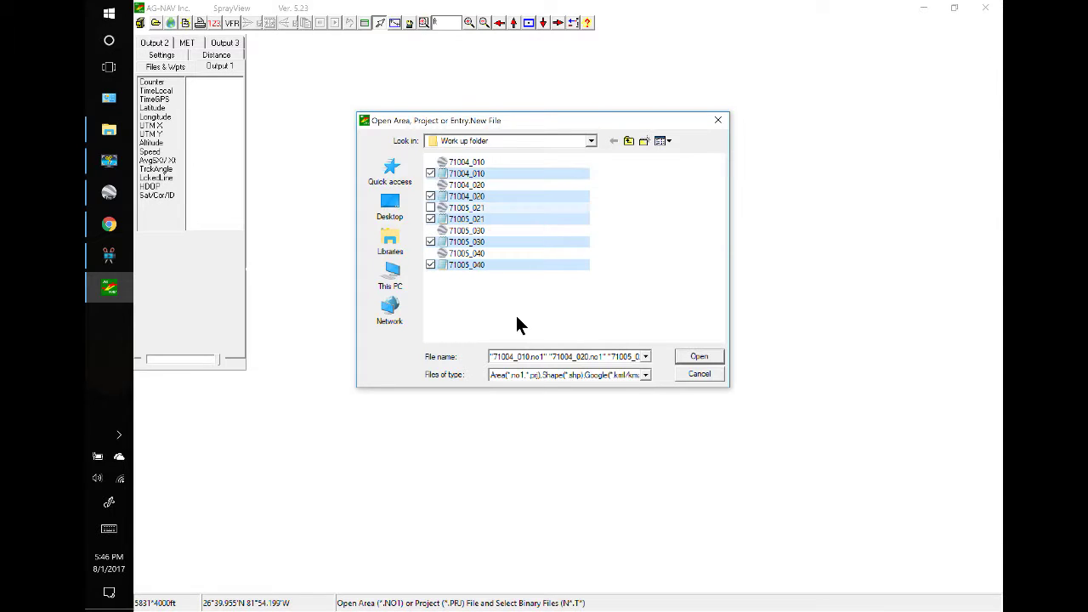
click(697, 357)
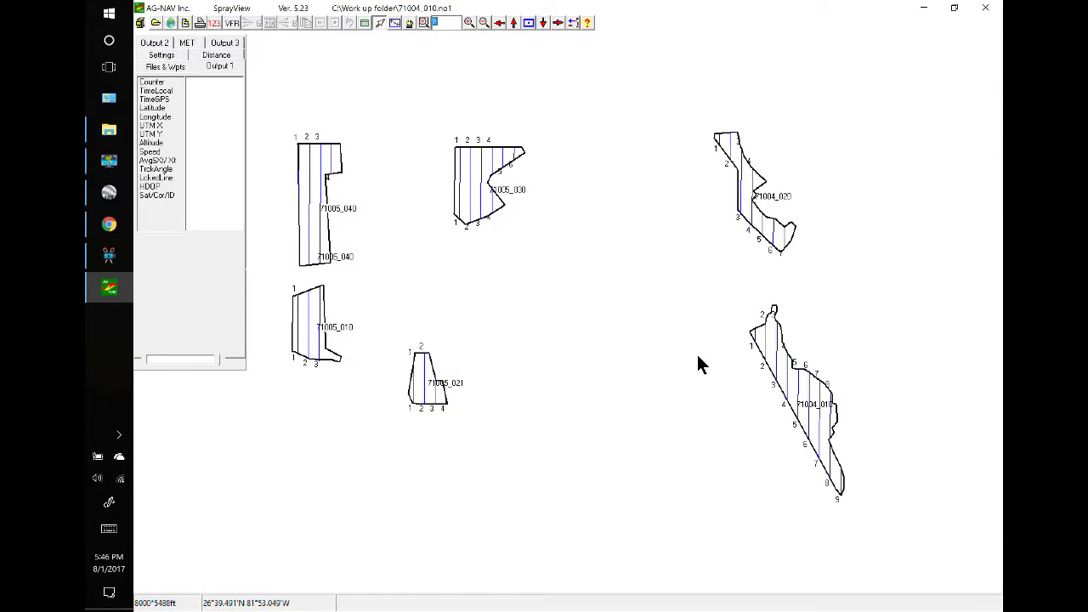